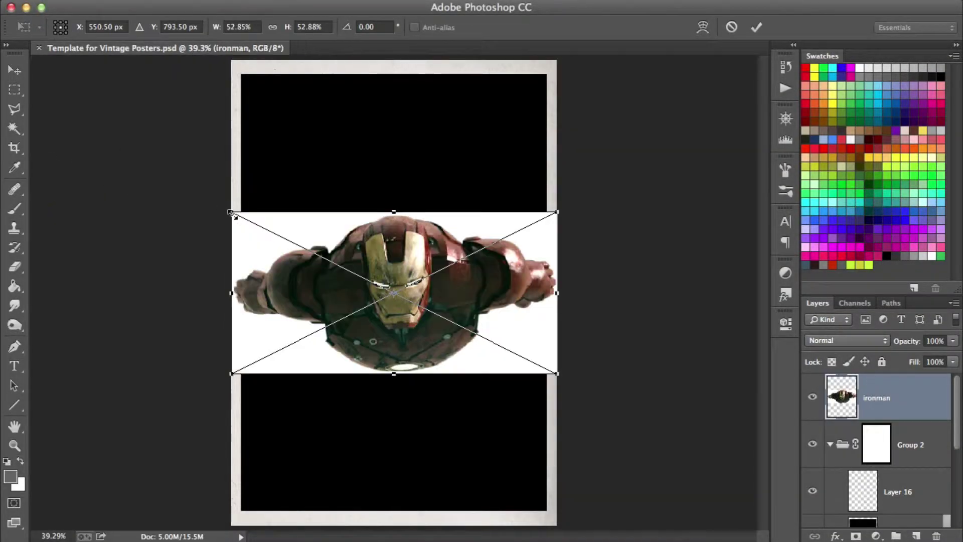
# - Enlarge the Iron Man photo and position it on the poster below Group 2
pyautogui.moveTo(232, 215); pyautogui.dragTo(190, 189)
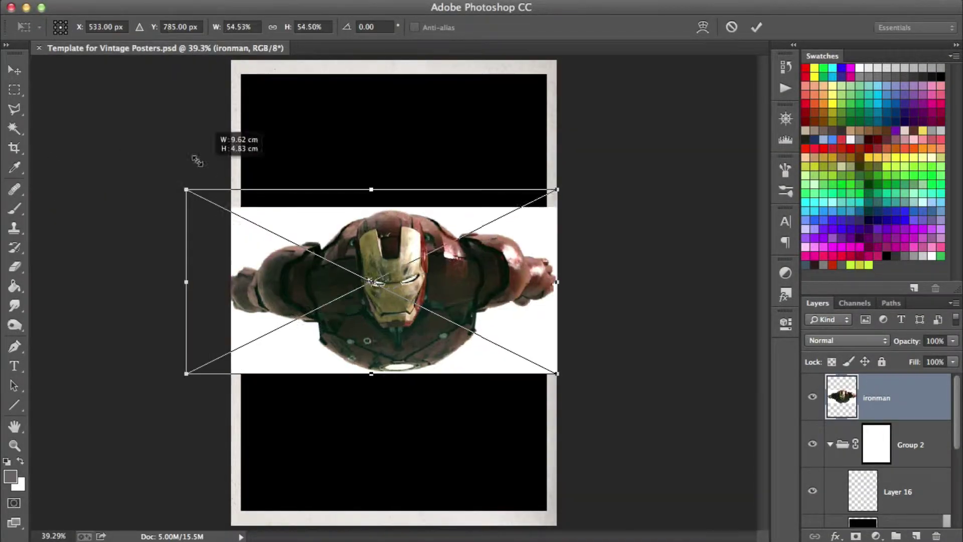
pyautogui.press('Return')
pyautogui.moveTo(369, 219); pyautogui.dragTo(379, 210)
pyautogui.keyDown('ctrl'); pyautogui.click(355, 221); pyautogui.keyUp('ctrl')
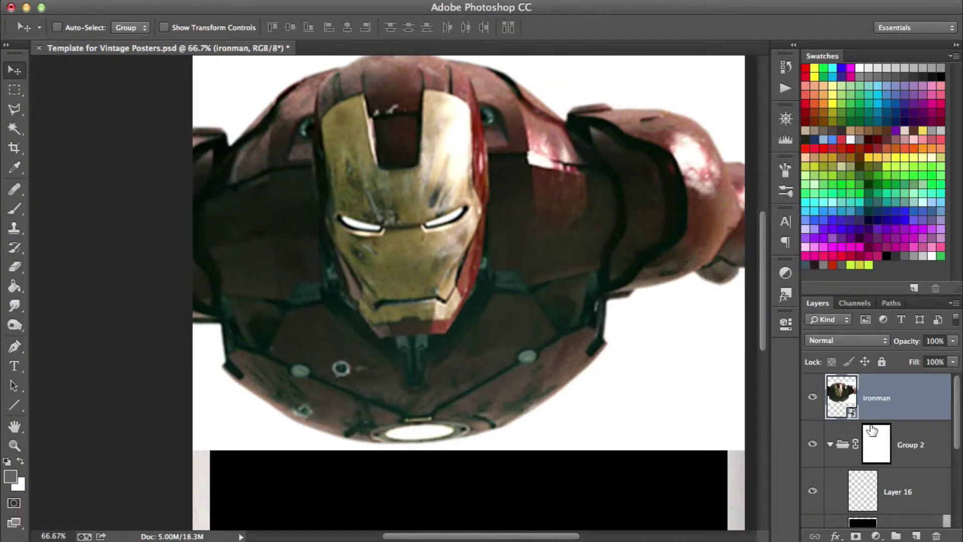
pyautogui.moveTo(872, 430); pyautogui.dragTo(873, 466)
pyautogui.moveTo(348, 188); pyautogui.dragTo(432, 188)
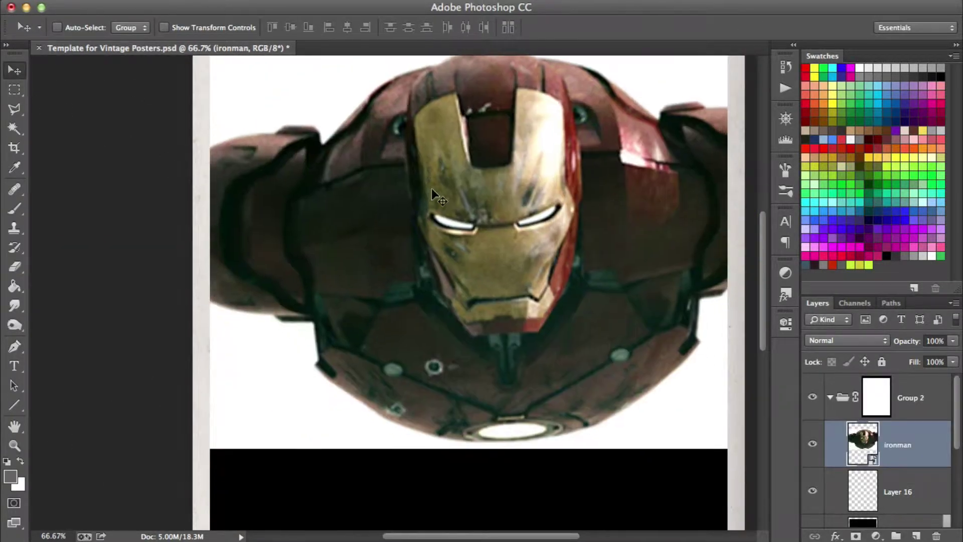
# - Add a new empty layer and pen-trace the faceplate outline
pyautogui.hotkey('ctrl', 'shift', 'alt', 'n')
pyautogui.press('z')
pyautogui.click(536, 272)
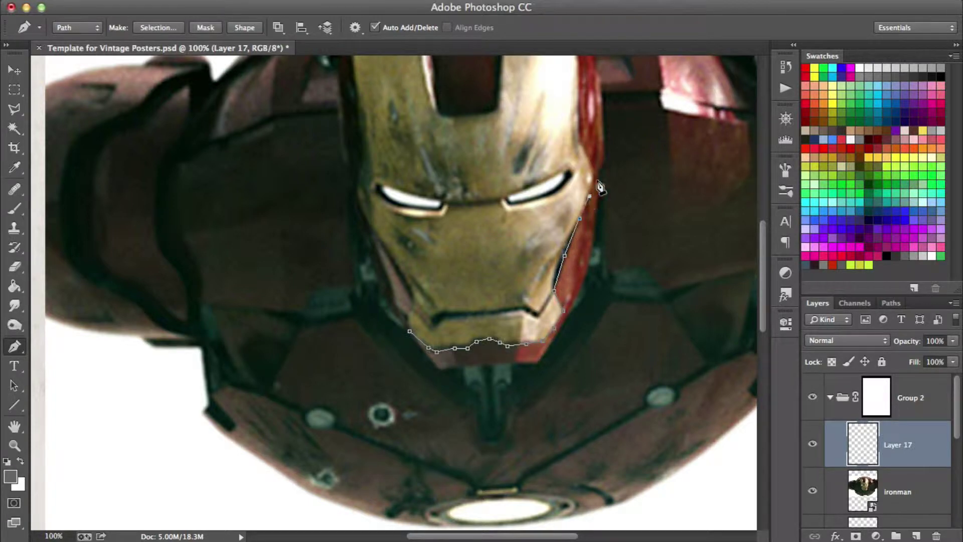
pyautogui.click(588, 160)
pyautogui.scroll(5, 585, 161)
pyautogui.click(578, 178)
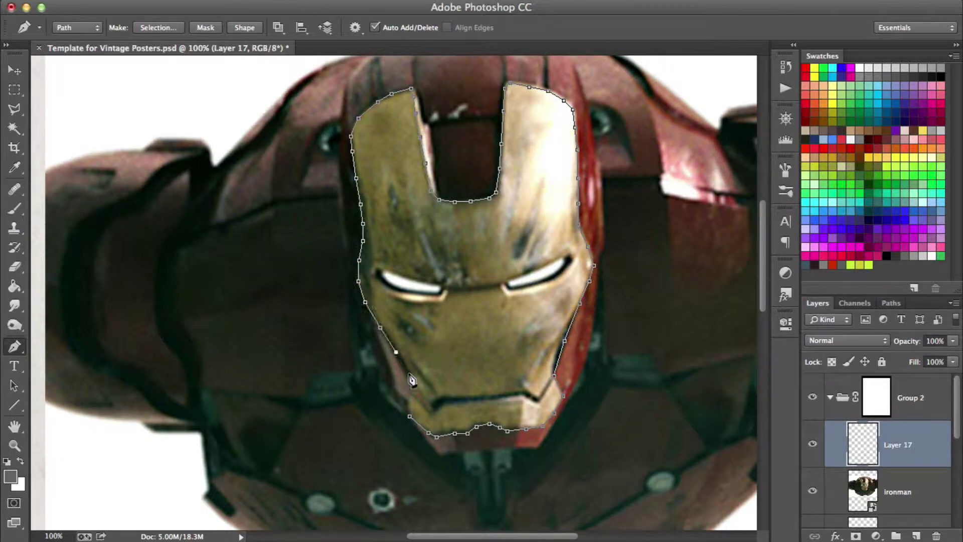
# - Try turning the traced outline into a selection, then cancel it
pyautogui.rightClick(514, 375)
pyautogui.click(609, 342)
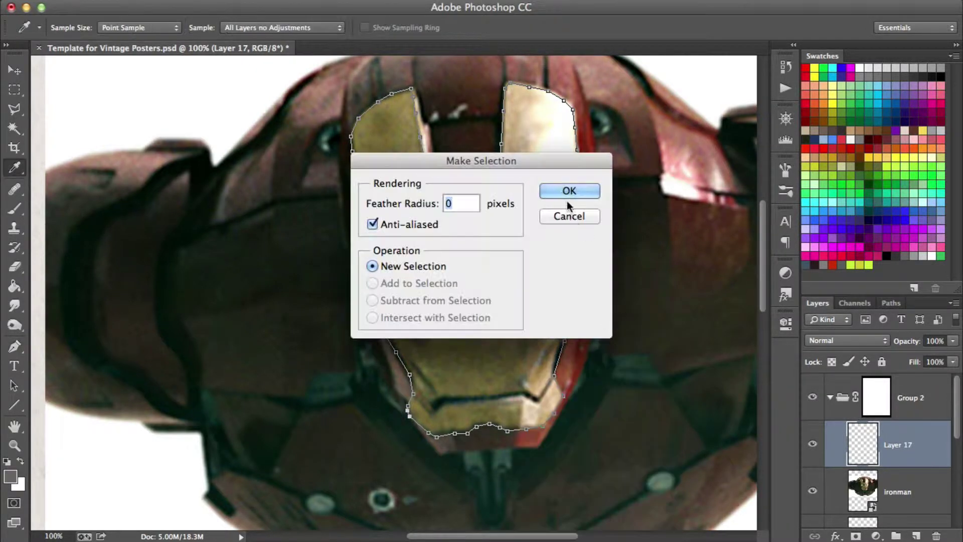
pyautogui.click(567, 201)
pyautogui.rightClick(511, 246)
pyautogui.press('Escape')
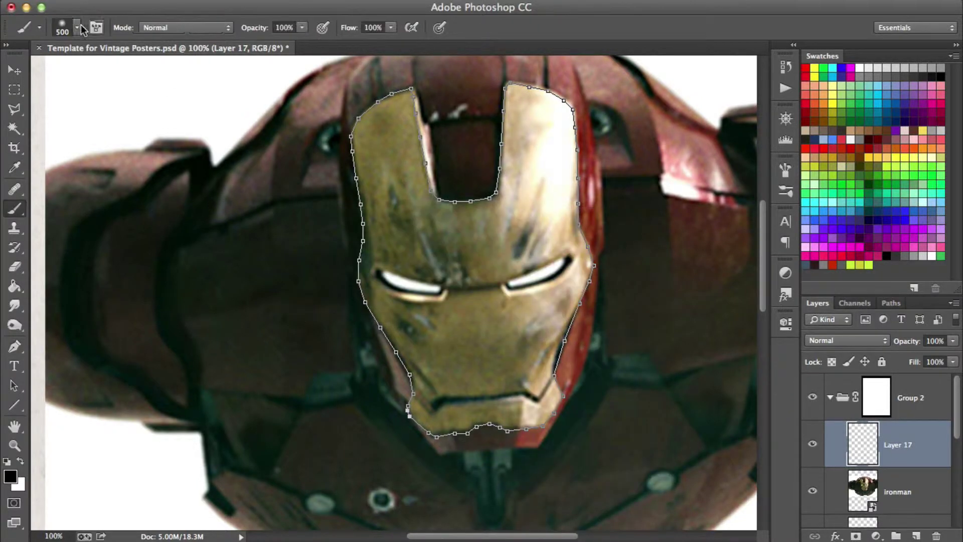
# - Set the brush size to 125
pyautogui.click(78, 28)
pyautogui.write('125')
pyautogui.press('Return')
# - Fill the traced faceplate path with solid yellow
pyautogui.rightClick(520, 258)
pyautogui.rightClick(491, 249)
pyautogui.click(517, 317)
pyautogui.click(570, 217)
pyautogui.rightClick(502, 251)
pyautogui.click(516, 334)
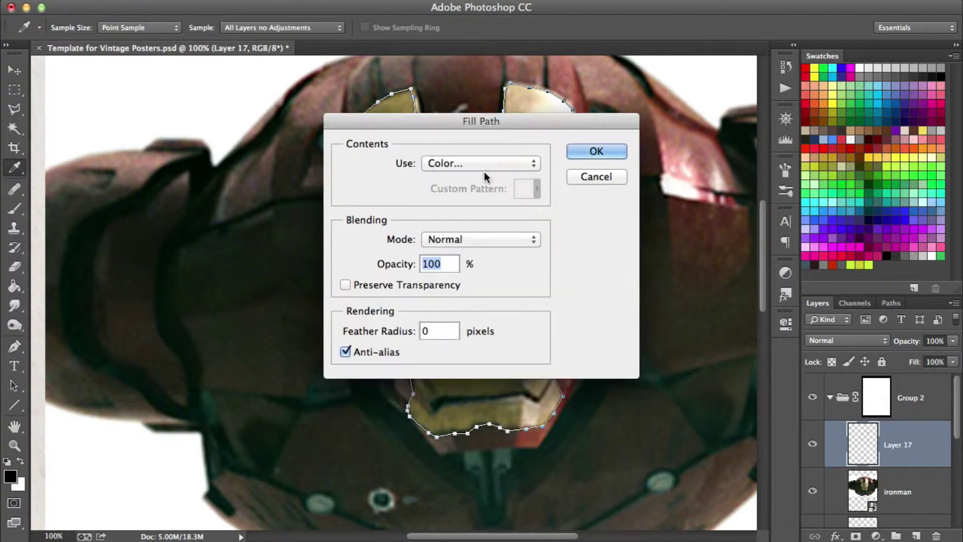
pyautogui.click(482, 164)
pyautogui.click(888, 152)
pyautogui.click(595, 264)
pyautogui.click(596, 151)
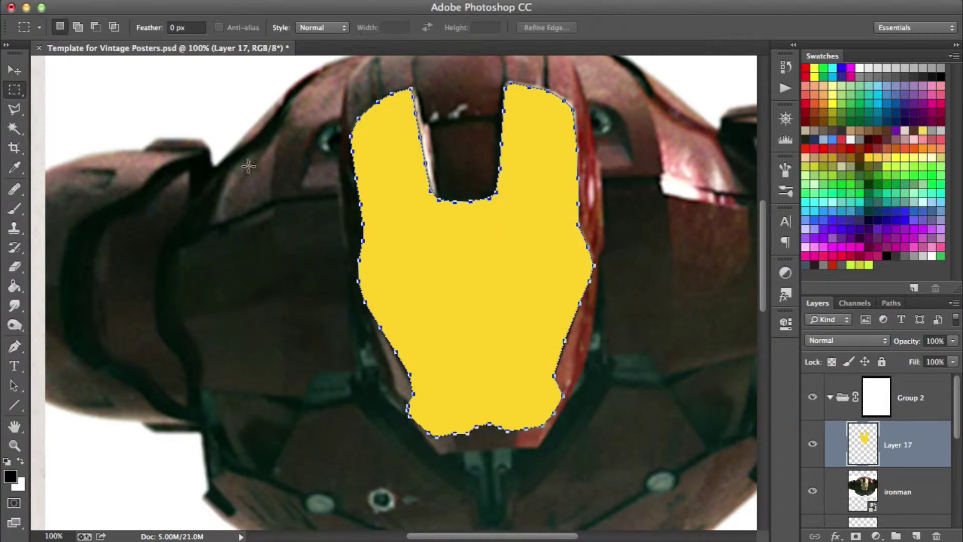
# - Hide the faceplate and stroke the mouth line path in 4px black on a new layer
pyautogui.hotkey('ctrl', ',')
pyautogui.hotkey('ctrl', 'shift', 'n')
pyautogui.press('Return')
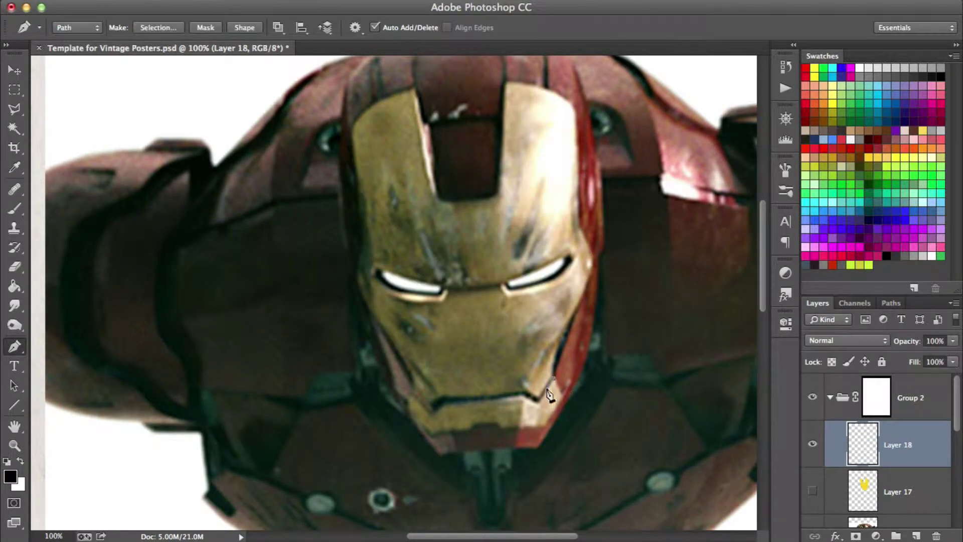
pyautogui.rightClick(416, 406)
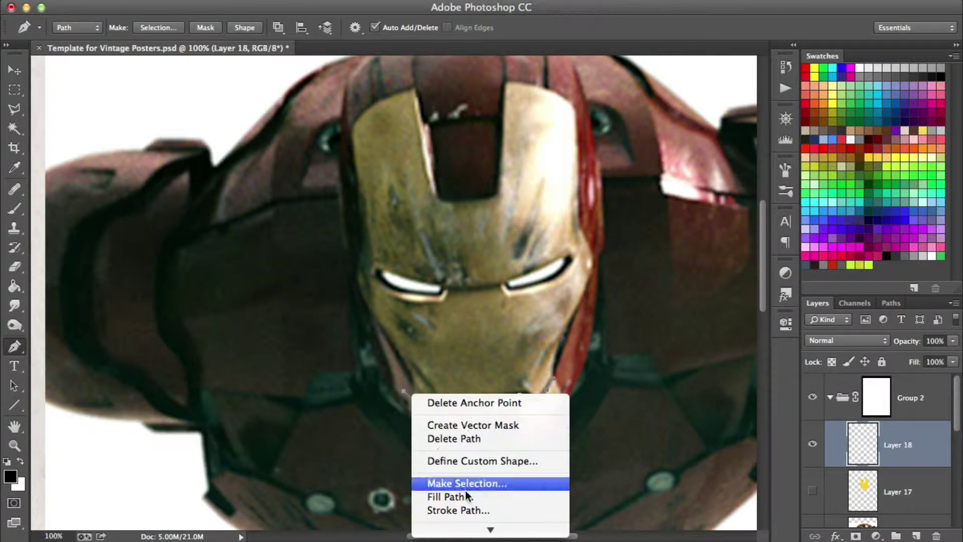
pyautogui.click(404, 390)
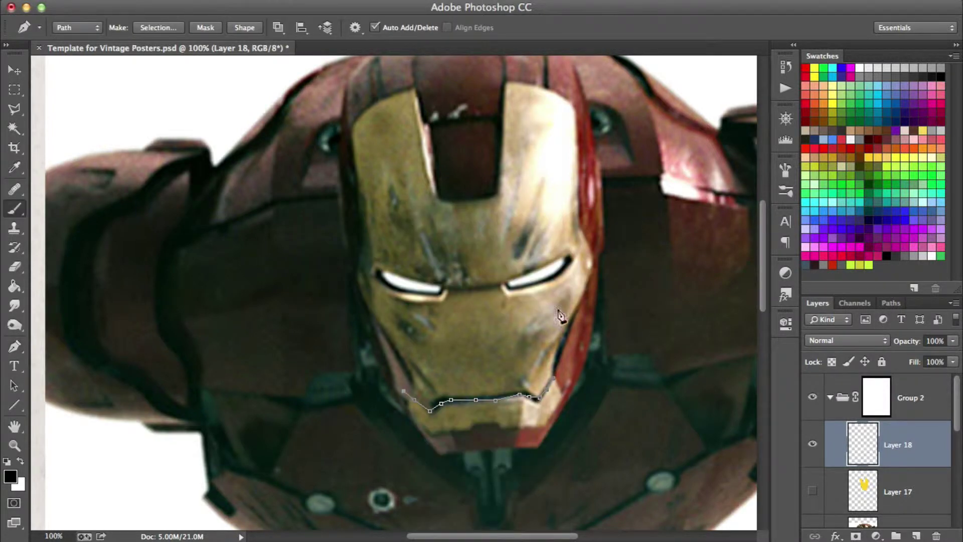
pyautogui.rightClick(510, 382)
pyautogui.click(542, 471)
pyautogui.press('Return')
pyautogui.press('m')
# - Show the faceplate again and fill the traced eye slit with white on a new layer
pyautogui.click(813, 491)
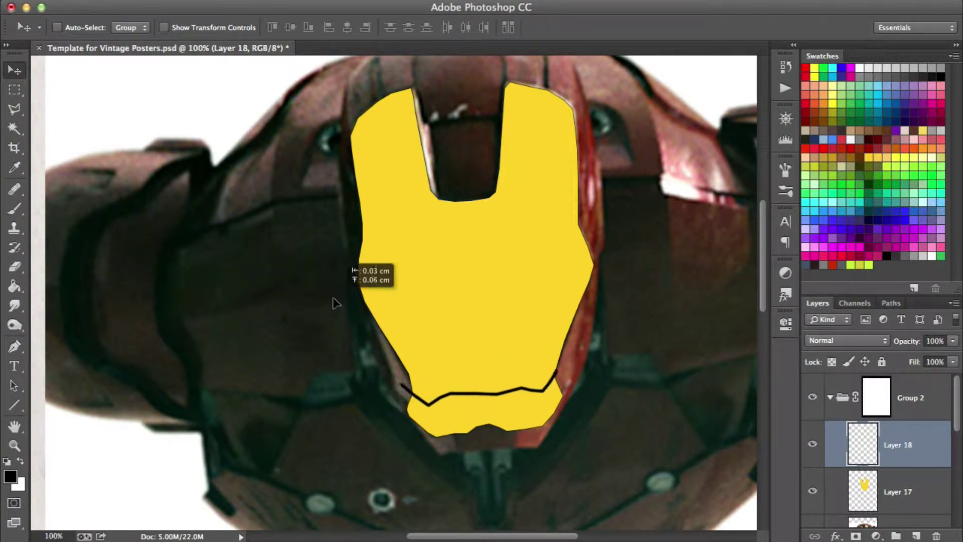
pyautogui.click(916, 535)
pyautogui.moveTo(812, 470); pyautogui.dragTo(813, 516)
pyautogui.press('p')
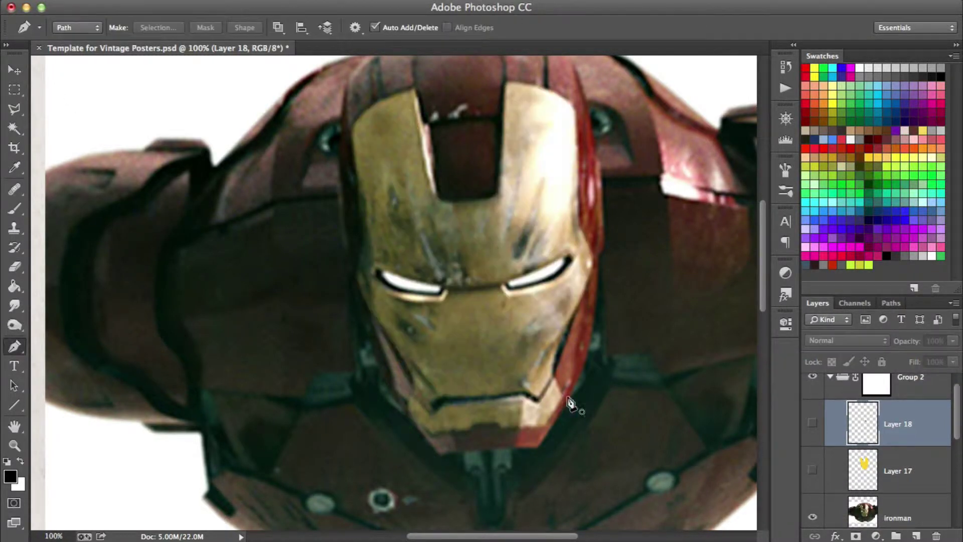
pyautogui.rightClick(514, 285)
pyautogui.click(580, 353)
pyautogui.click(452, 148)
pyautogui.click(456, 267)
pyautogui.click(608, 150)
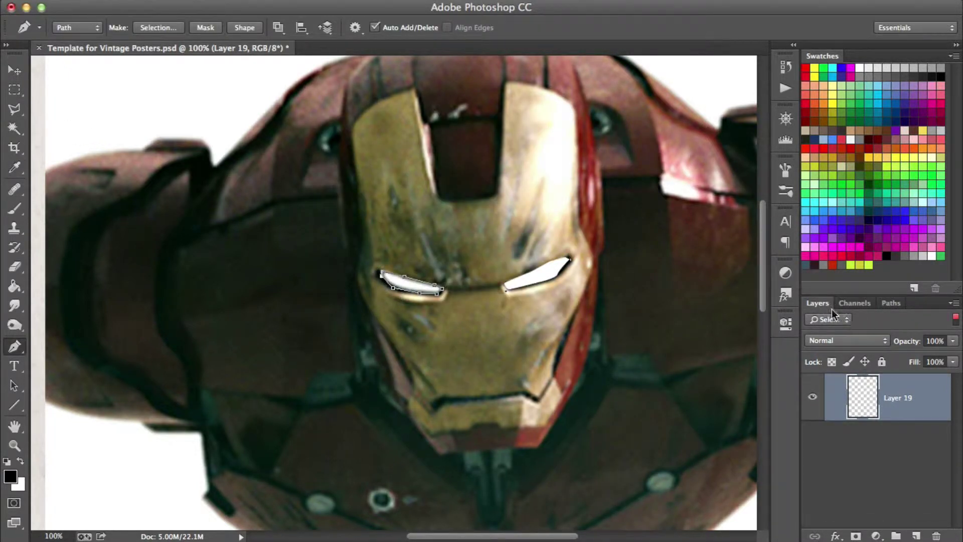
pyautogui.rightClick(404, 276)
pyautogui.click(461, 379)
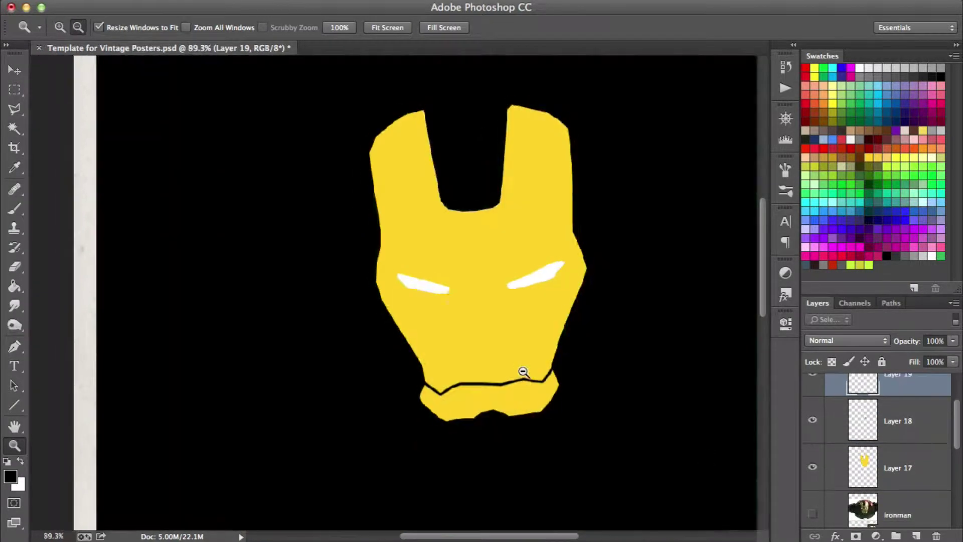
# - Enlarge the eyes, mouth and faceplate layers together with Free Transform
pyautogui.click(523, 372)
pyautogui.scroll(-2, 897, 452)
pyautogui.scroll(2, 898, 452)
pyautogui.keyDown('shift'); pyautogui.click(898, 457); pyautogui.keyUp('shift')
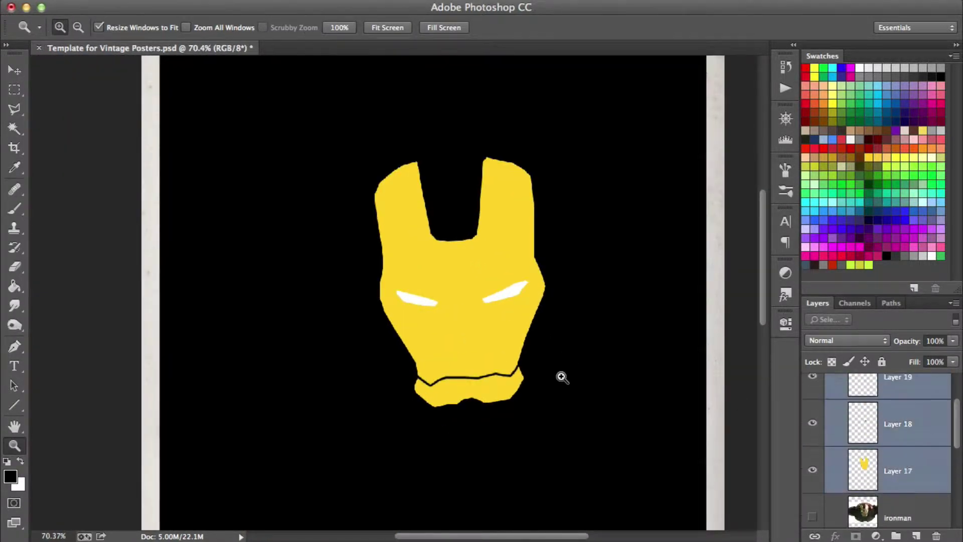
pyautogui.scroll(-5, 561, 377)
pyautogui.hotkey('ctrl', 't')
pyautogui.press('Return')
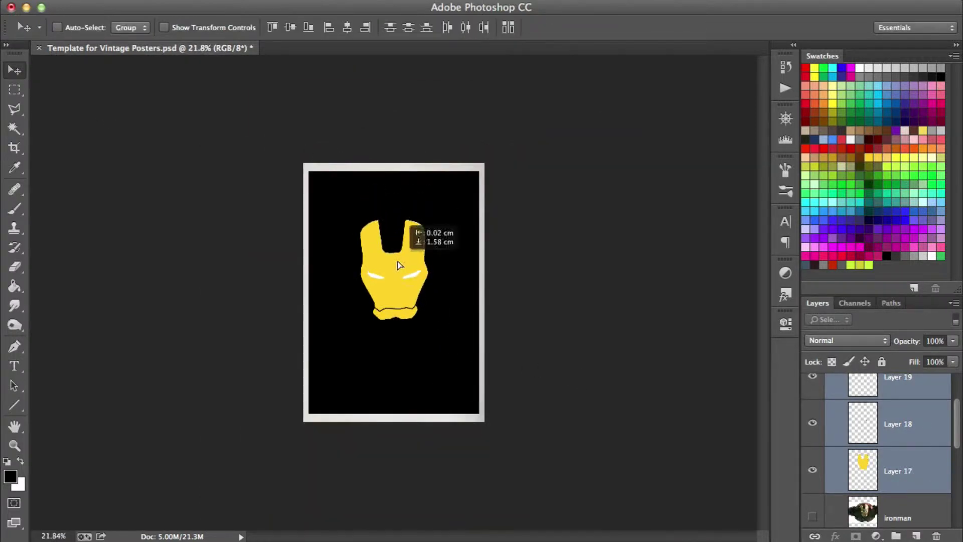
# - Fill the background layer with red using the Paint Bucket
pyautogui.scroll(-2, 873, 462)
pyautogui.click(873, 462)
pyautogui.click(853, 147)
pyautogui.press('g')
pyautogui.click(430, 318)
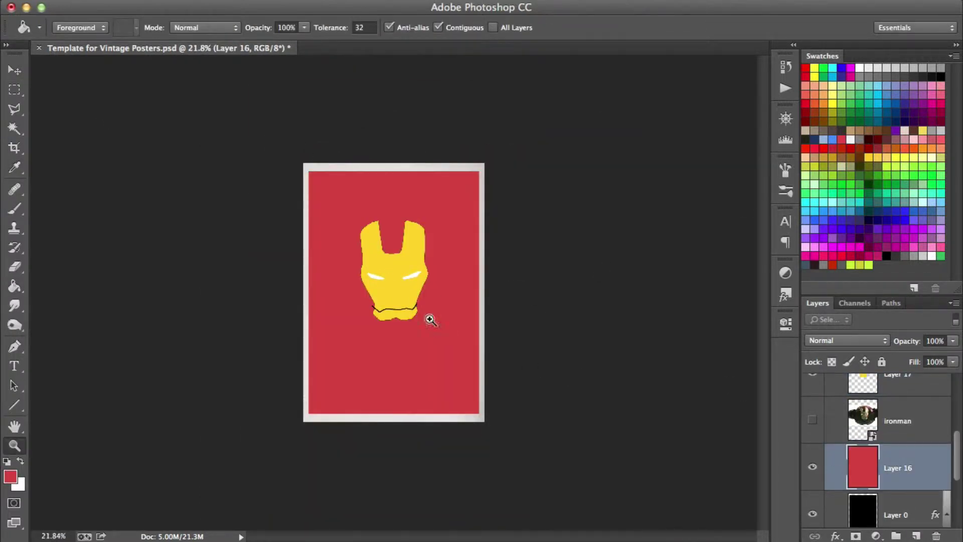
pyautogui.press('i')
pyautogui.scroll(3, 429, 318)
pyautogui.click(10, 476)
# - Refill the background with a darker, hue-adjusted red
pyautogui.press('Return')
pyautogui.press('g')
pyautogui.click(535, 301)
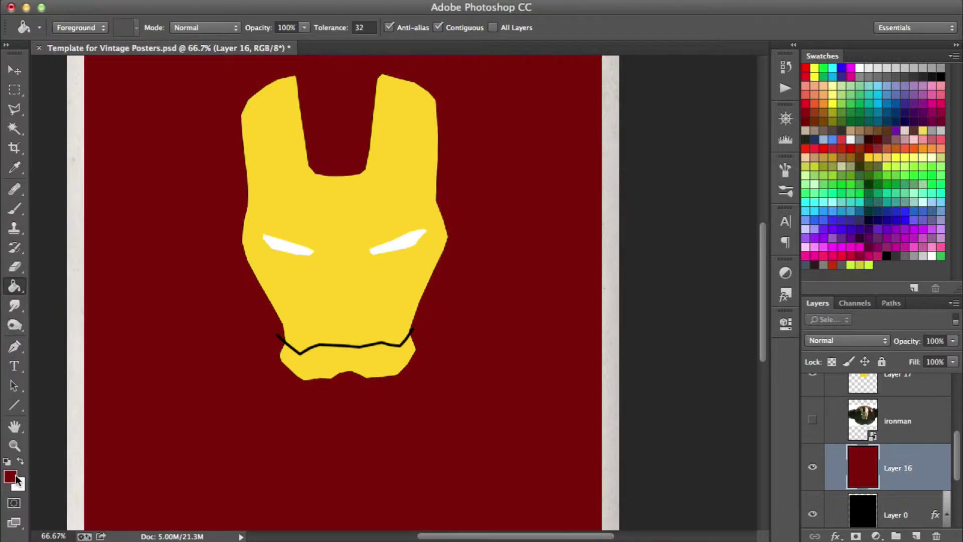
pyautogui.press('i')
pyautogui.click(10, 477)
pyautogui.click(437, 459)
pyautogui.click(565, 294)
pyautogui.press('z')
pyautogui.scroll(2, 867, 435)
# - Give the mouth line layer a dark red Color Overlay style
pyautogui.rightClick(886, 445)
pyautogui.click(760, 224)
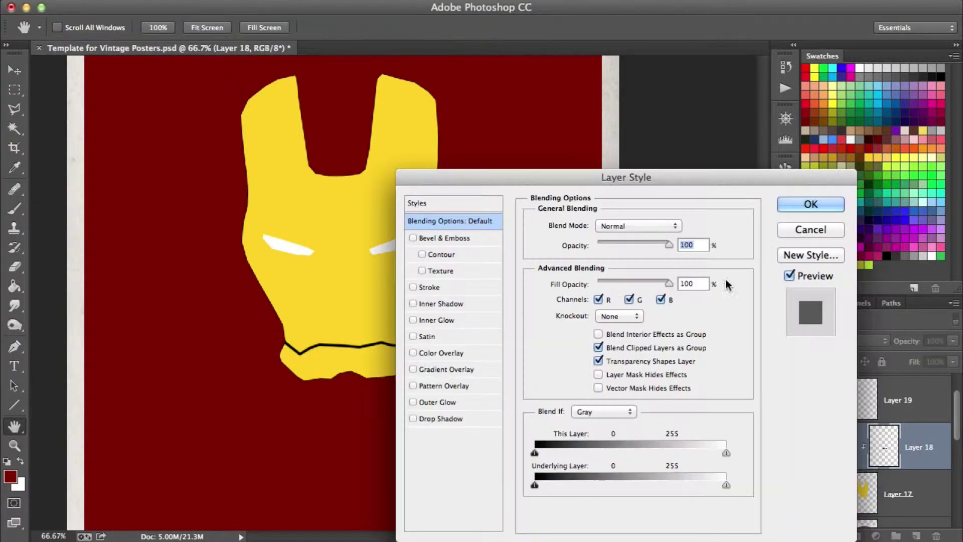
pyautogui.click(439, 356)
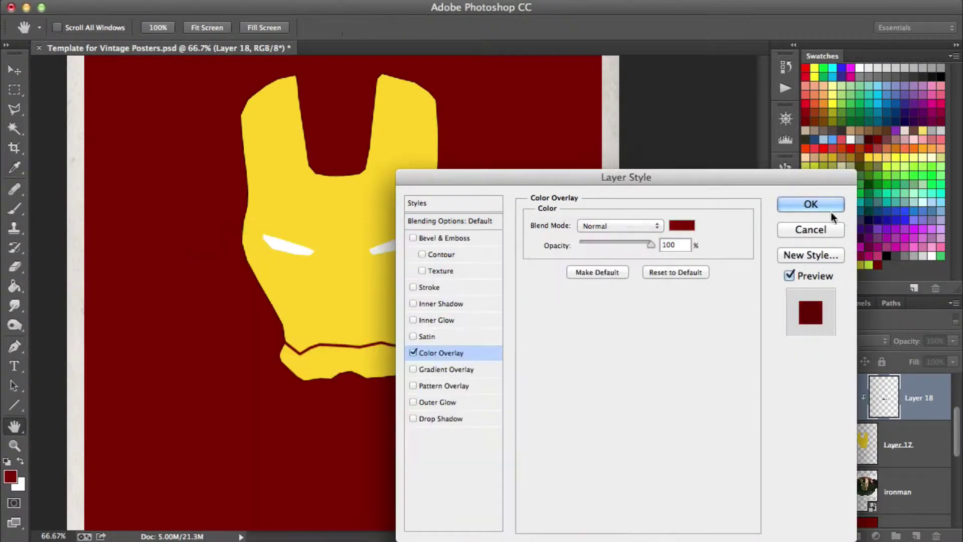
pyautogui.click(811, 205)
pyautogui.scroll(-1, 883, 451)
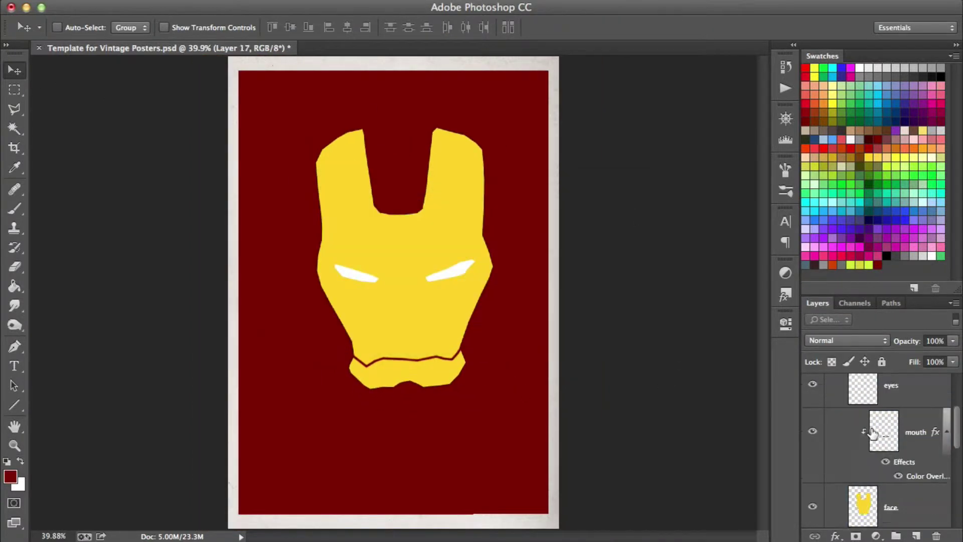
# - Clip Layer 17 to the face group and paint black and white shading streaks across it
pyautogui.click(813, 485)
pyautogui.click(813, 486)
pyautogui.press('b')
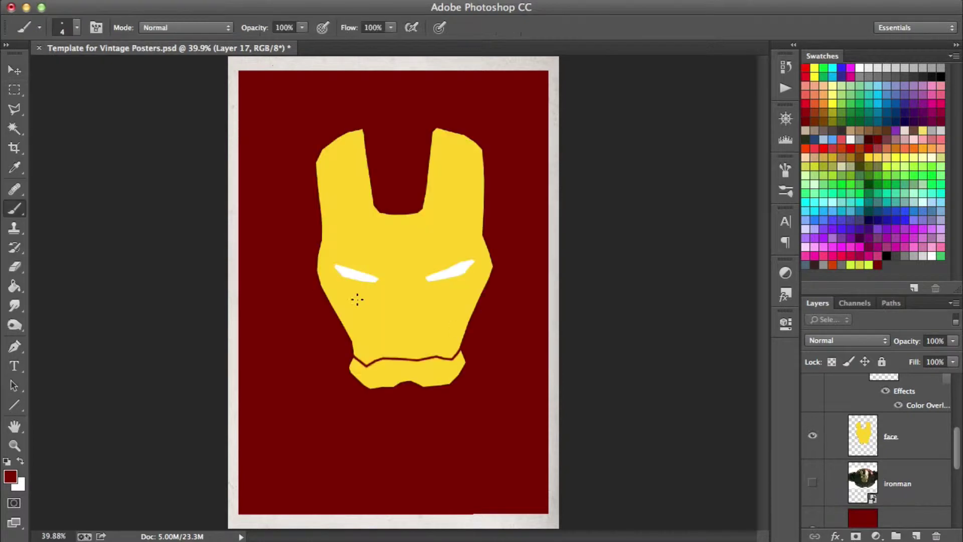
pyautogui.press('d')
pyautogui.moveTo(884, 438); pyautogui.dragTo(893, 381)
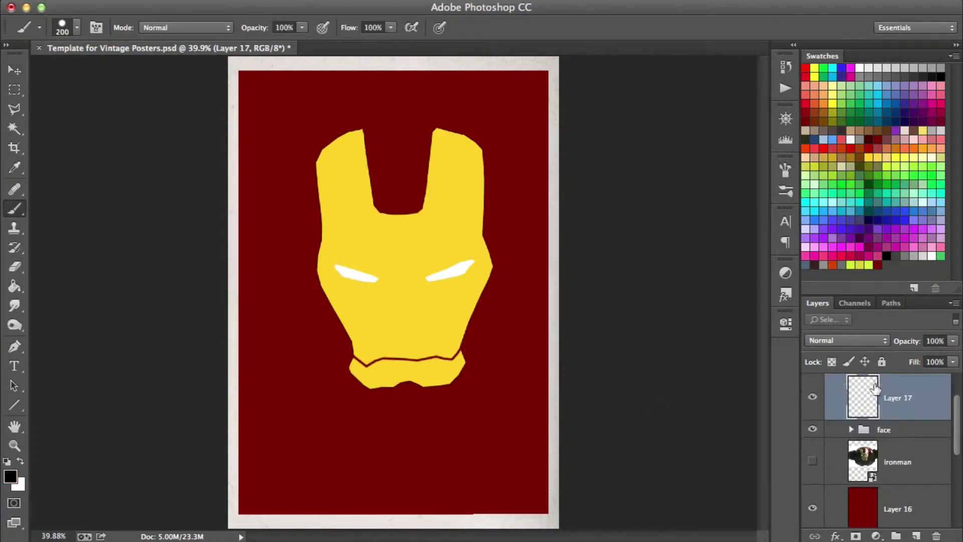
pyautogui.keyDown('alt'); pyautogui.click(920, 415); pyautogui.keyUp('alt')
pyautogui.moveTo(469, 266); pyautogui.dragTo(333, 318)
pyautogui.press('x')
pyautogui.moveTo(326, 185); pyautogui.dragTo(452, 157)
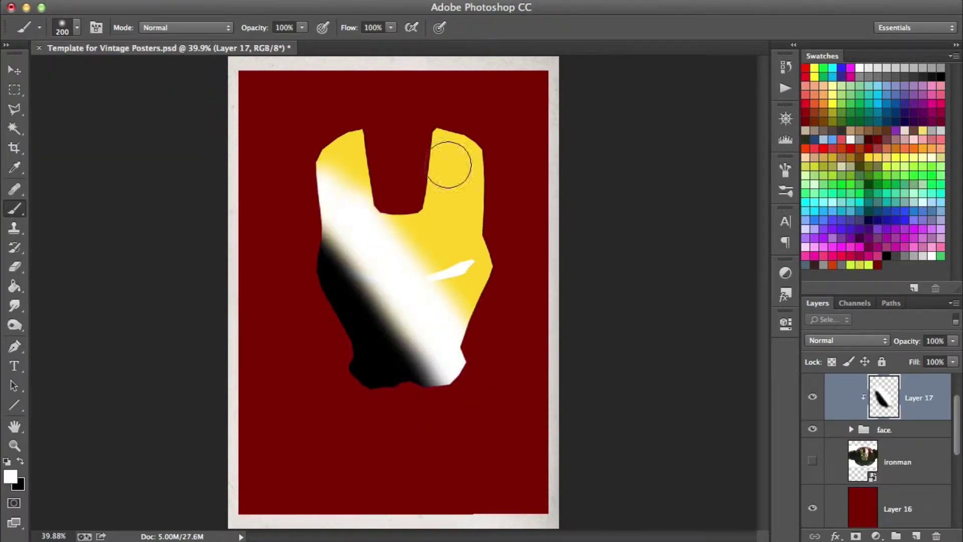
pyautogui.press('x')
pyautogui.moveTo(467, 296); pyautogui.dragTo(421, 241)
# - Keep the streak layer on Normal blending and fade it to a faint opacity
pyautogui.click(846, 340)
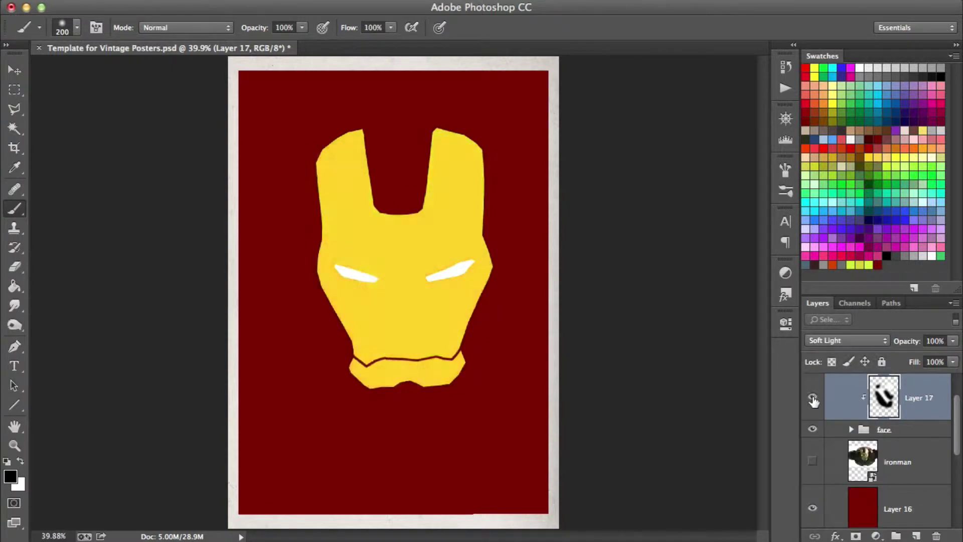
pyautogui.click(847, 340)
pyautogui.click(921, 354)
pyautogui.moveTo(907, 340); pyautogui.dragTo(828, 335)
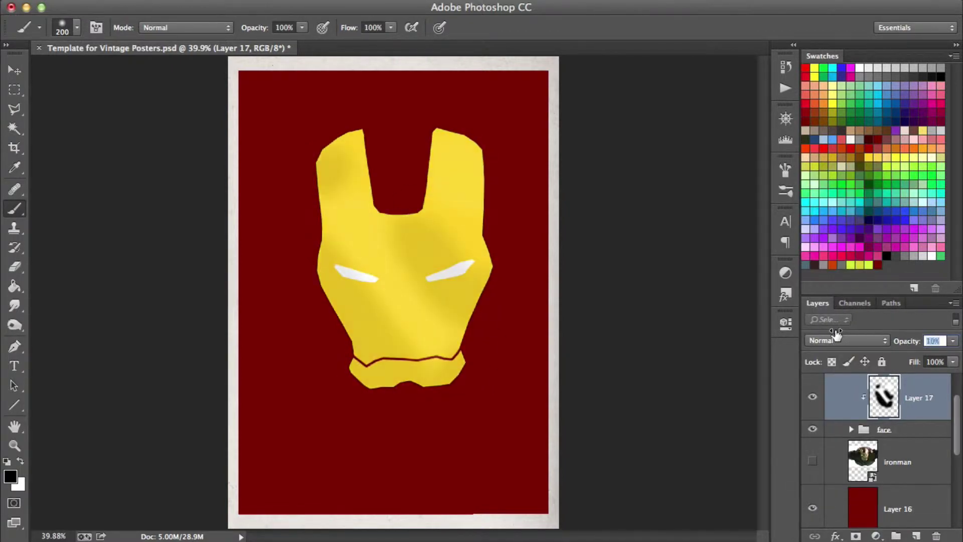
# - Add a light silver Gradient Overlay with scale 15 to the face layer
pyautogui.press('super+1')
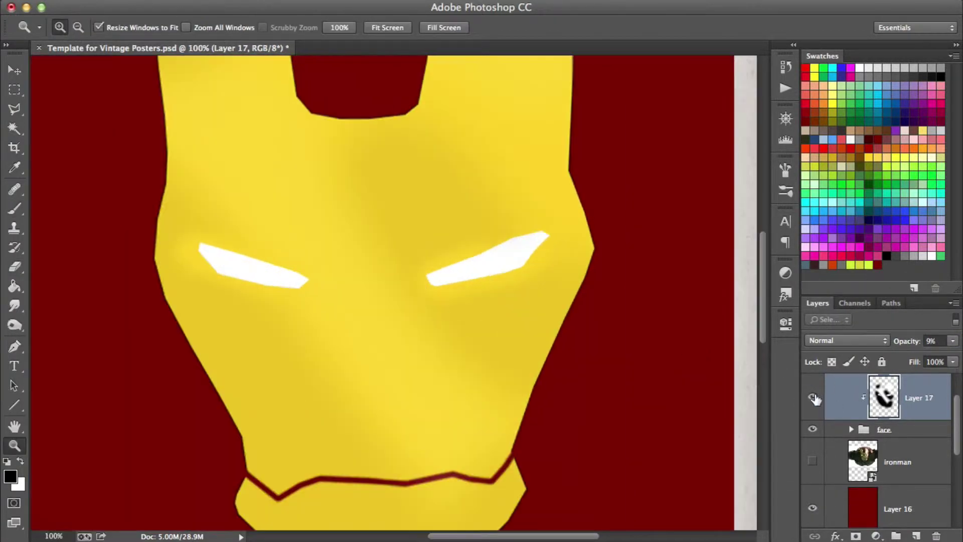
pyautogui.click(851, 431)
pyautogui.doubleClick(926, 397)
pyautogui.click(447, 369)
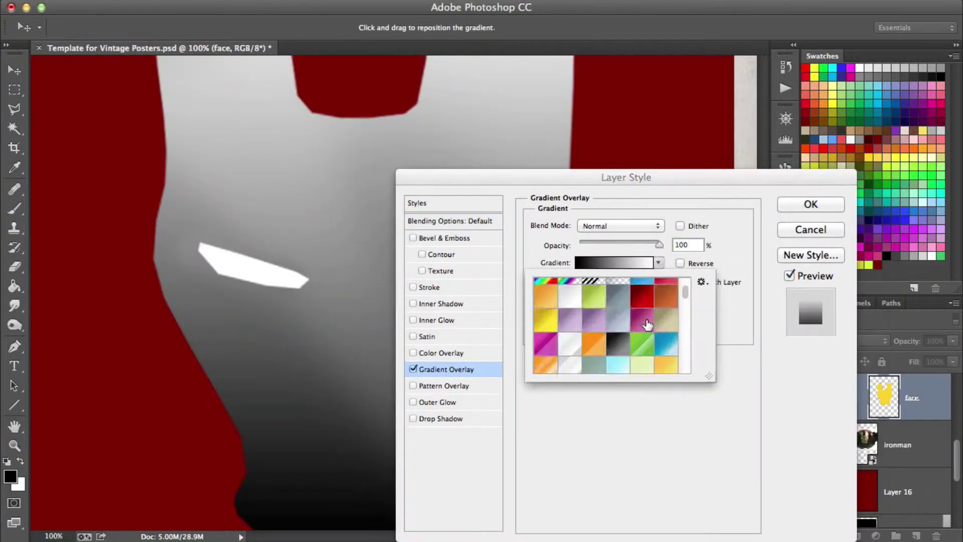
pyautogui.click(658, 263)
pyautogui.scroll(-2, 631, 332)
pyautogui.scroll(2, 629, 333)
pyautogui.doubleClick(619, 337)
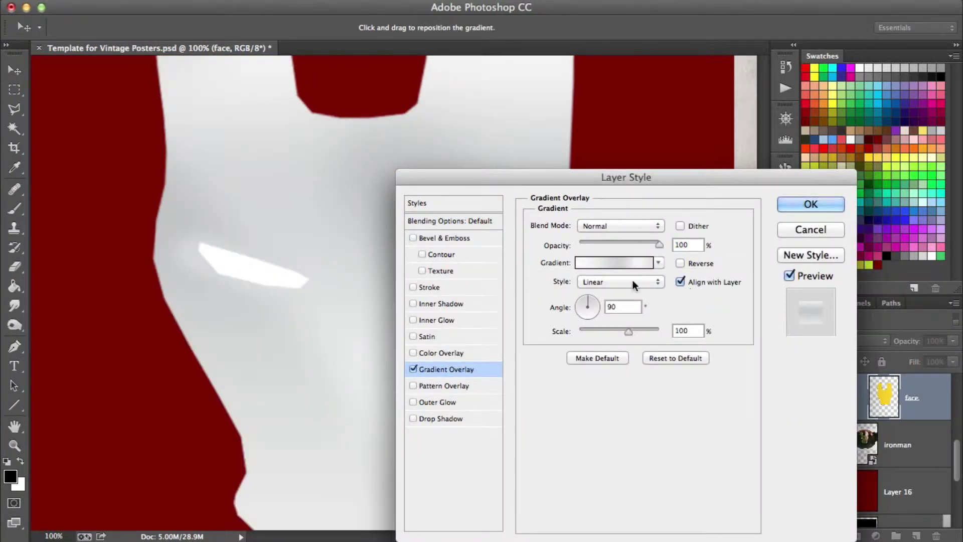
pyautogui.moveTo(626, 177); pyautogui.dragTo(754, 75)
pyautogui.moveTo(761, 230)
pyautogui.mouseDown()
pyautogui.moveTo(791, 233)
pyautogui.moveTo(710, 230)
pyautogui.mouseUp()
pyautogui.click(747, 124)
# - Set the gradient overlay to Color Burn at 29% opacity and remove the Stroke
pyautogui.click(717, 266)
pyautogui.click(748, 124)
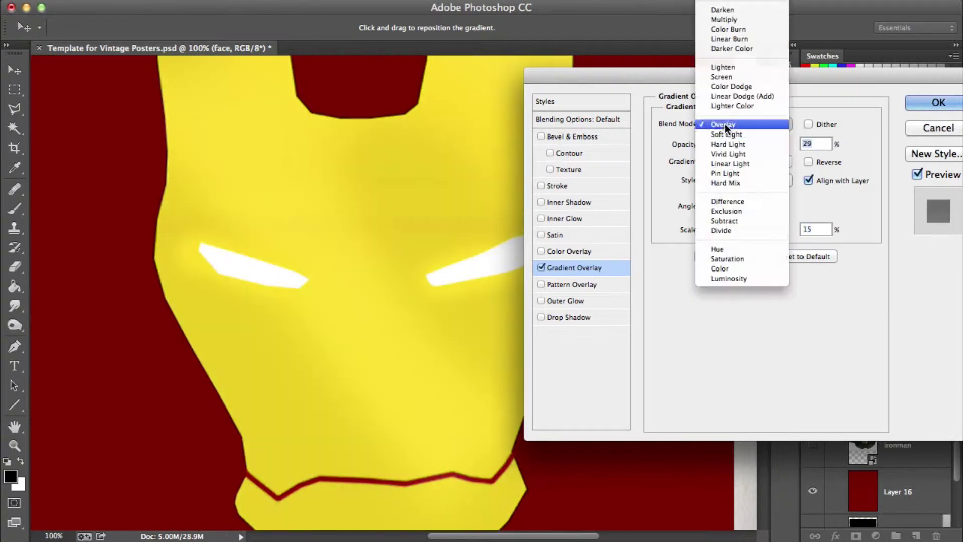
pyautogui.click(713, 20)
pyautogui.moveTo(787, 143); pyautogui.dragTo(730, 143)
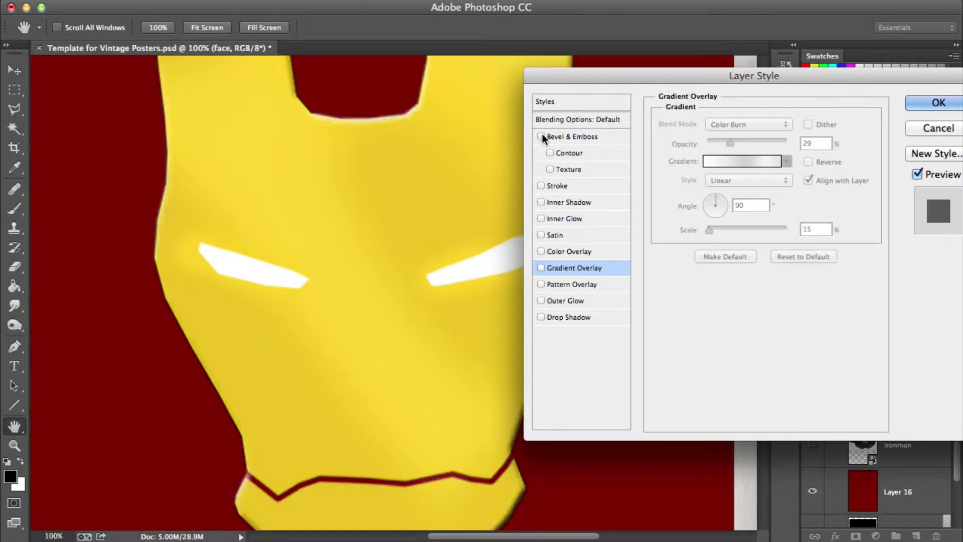
pyautogui.click(558, 187)
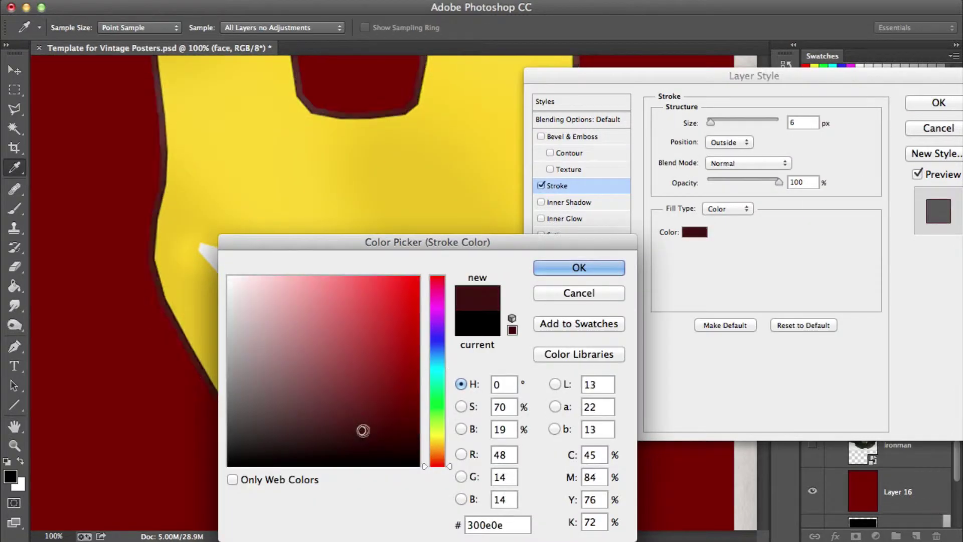
pyautogui.click(541, 185)
pyautogui.press('Return')
pyautogui.hotkey('ctrl', '-')
pyautogui.hotkey('ctrl', '-')
pyautogui.hotkey('ctrl', '-')
# - Zoom in on the faceplate's chin and select the dark red background layer
pyautogui.click(832, 430)
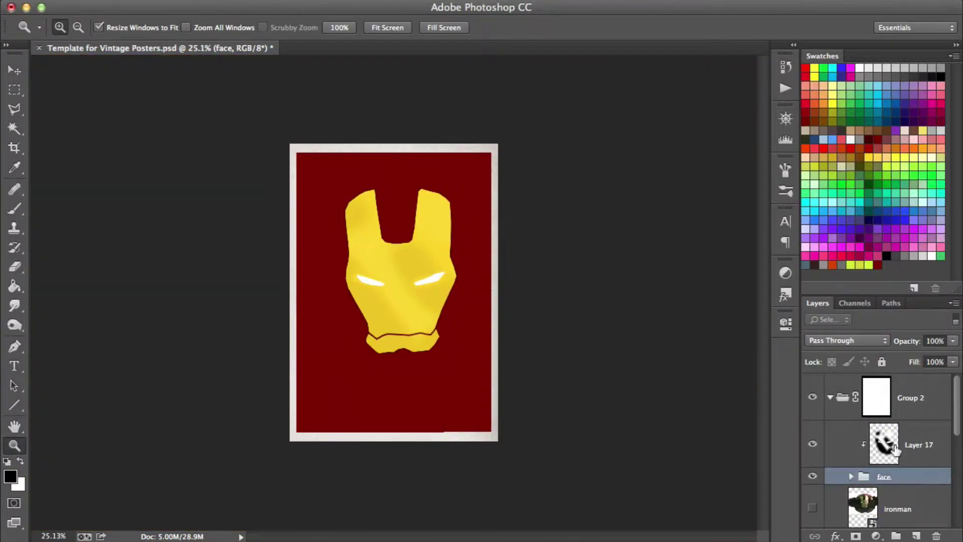
pyautogui.press('m')
pyautogui.press('z')
pyautogui.click(401, 344)
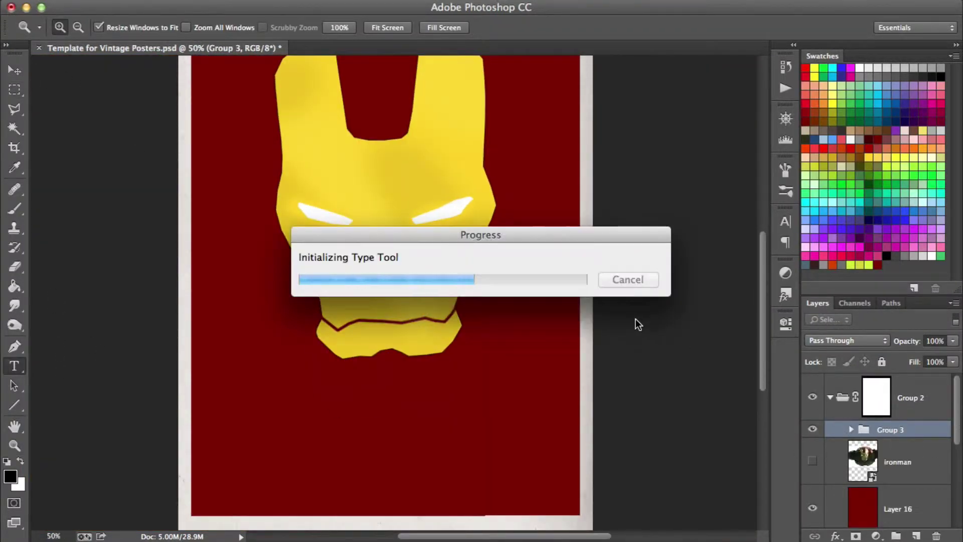
pyautogui.click(869, 493)
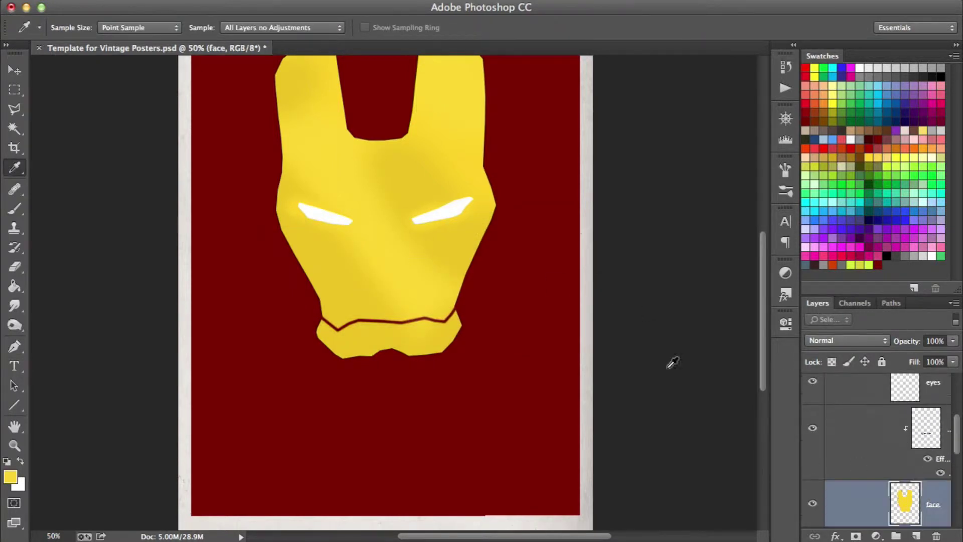
pyautogui.click(898, 461)
# - Add the IRON MAN title, enlarge it and nudge it slightly upward
pyautogui.press('t')
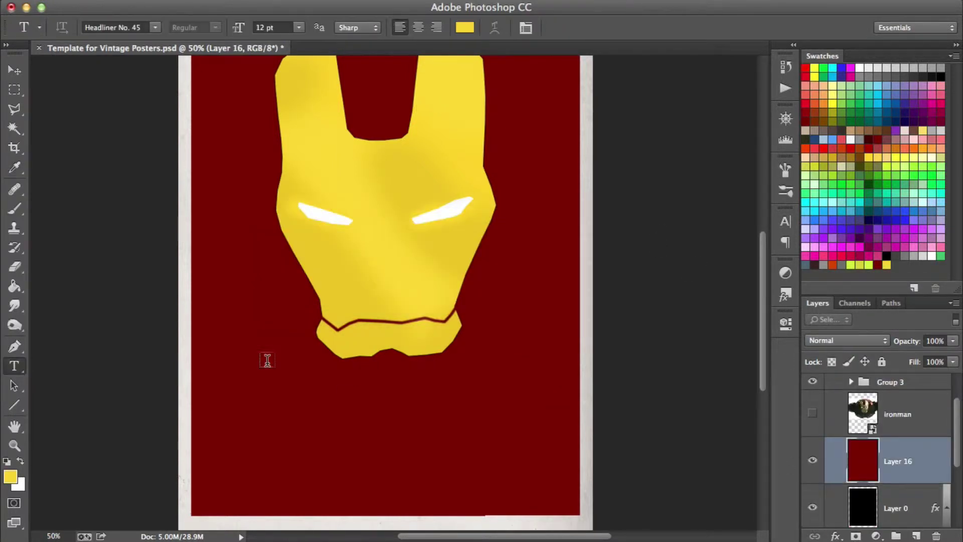
pyautogui.moveTo(404, 458); pyautogui.dragTo(549, 509)
pyautogui.press('Return')
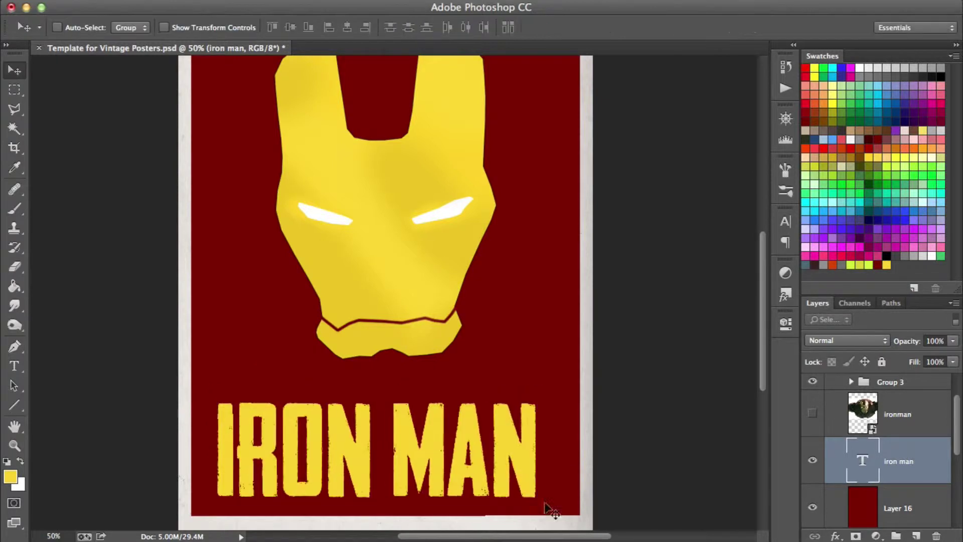
pyautogui.moveTo(357, 391); pyautogui.dragTo(366, 371)
pyautogui.press('z')
pyautogui.click(419, 432)
# - Set the title in a bold condensed font and move it to the poster's bottom
pyautogui.doubleClick(862, 467)
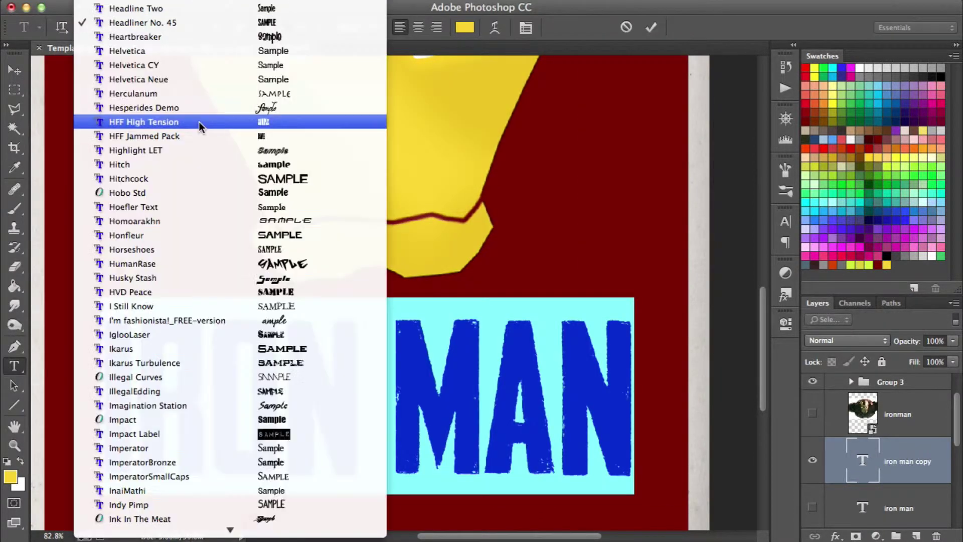
pyautogui.scroll(10, 215, 351)
pyautogui.click(151, 507)
pyautogui.click(15, 69)
pyautogui.moveTo(517, 354); pyautogui.dragTo(526, 354)
pyautogui.hotkey('ctrl', 't')
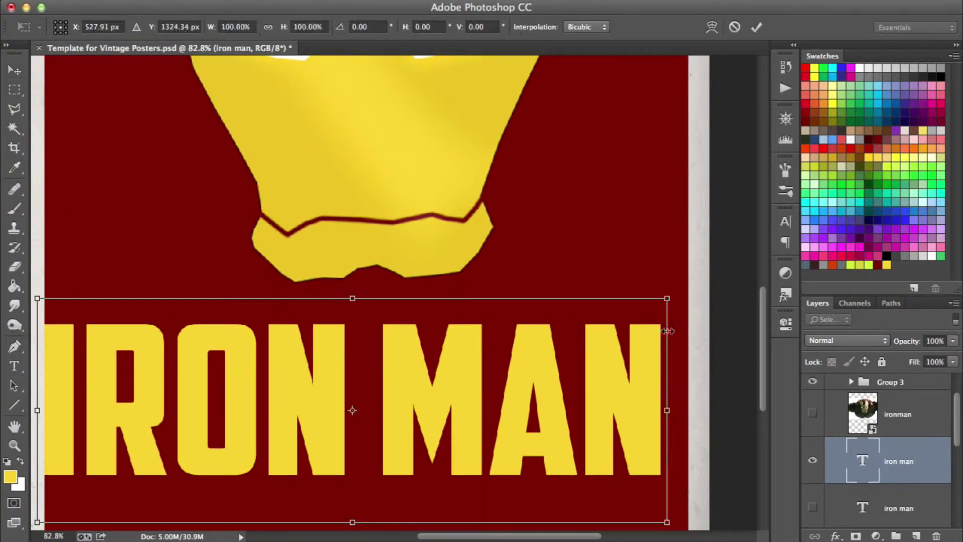
pyautogui.press('Return')
pyautogui.moveTo(694, 294); pyautogui.dragTo(369, 355)
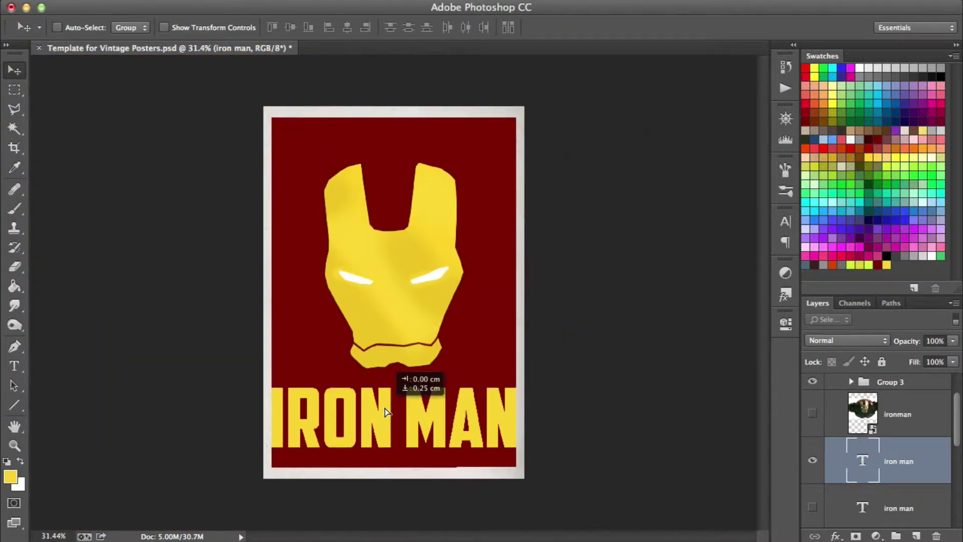
# - Hide the paper texture and fill border layer Layer 5 with black
pyautogui.click(813, 457)
pyautogui.click(883, 505)
pyautogui.press('i')
pyautogui.press('z')
pyautogui.hotkey('alt', 'BackSpace')
pyautogui.hotkey('ctrl', 'z')
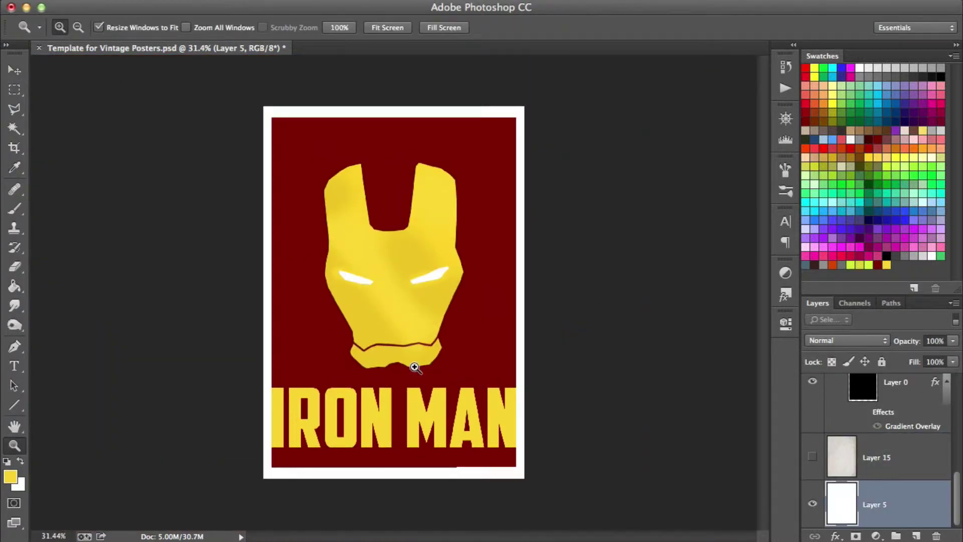
pyautogui.press('g')
pyautogui.click(527, 344)
pyautogui.press('z')
pyautogui.click(426, 366)
# - Preview the title in Angie's New House, Arial Black, Astro 867 and Avengeance
pyautogui.scroll(3, 856, 465)
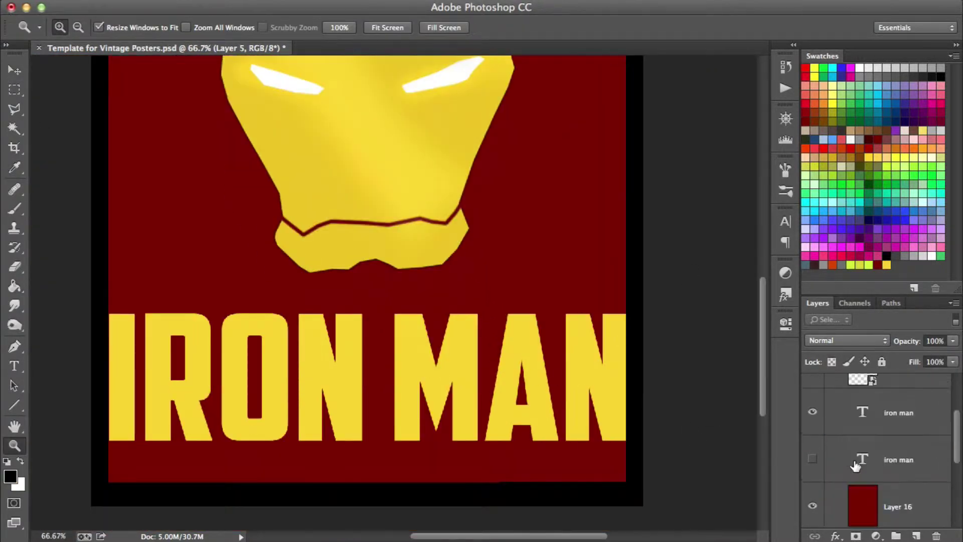
pyautogui.doubleClick(863, 412)
pyautogui.click(156, 27)
pyautogui.click(171, 200)
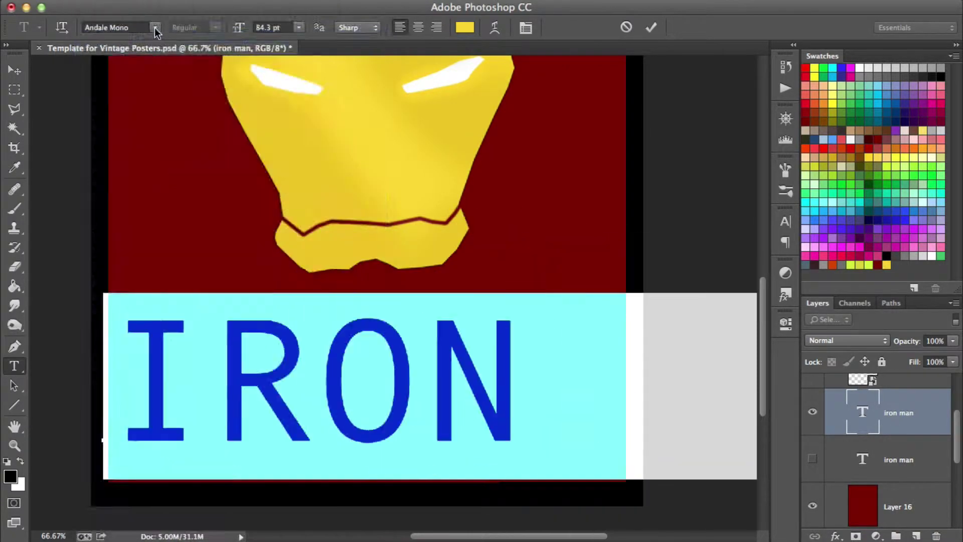
pyautogui.click(156, 28)
pyautogui.click(145, 47)
pyautogui.click(156, 28)
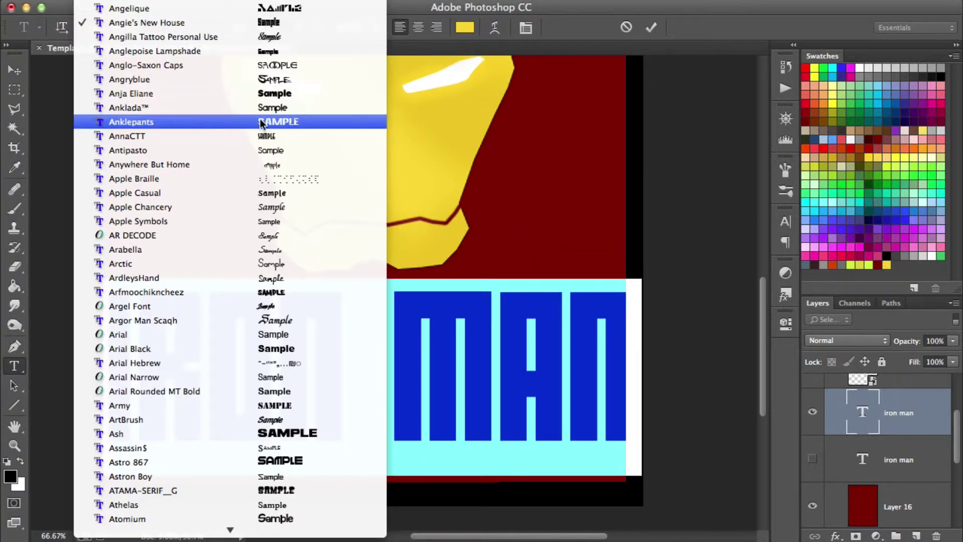
pyautogui.scroll(-3, 261, 123)
pyautogui.click(131, 250)
pyautogui.click(156, 28)
pyautogui.click(128, 136)
pyautogui.click(156, 27)
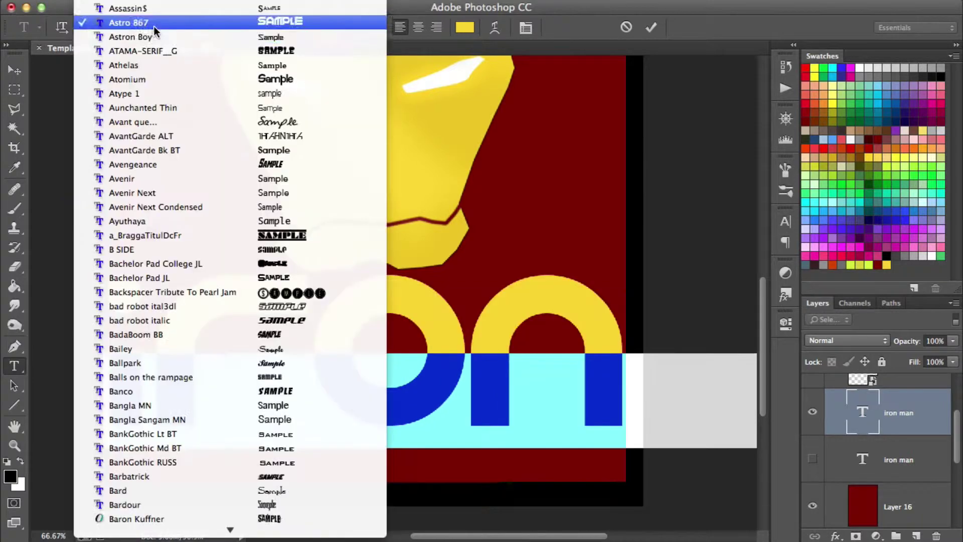
pyautogui.click(133, 164)
# - Retype 'Iron Man' and try Balls on the rampage, Bardour, Battlefield Bold, then Bebas Neue
pyautogui.click(785, 221)
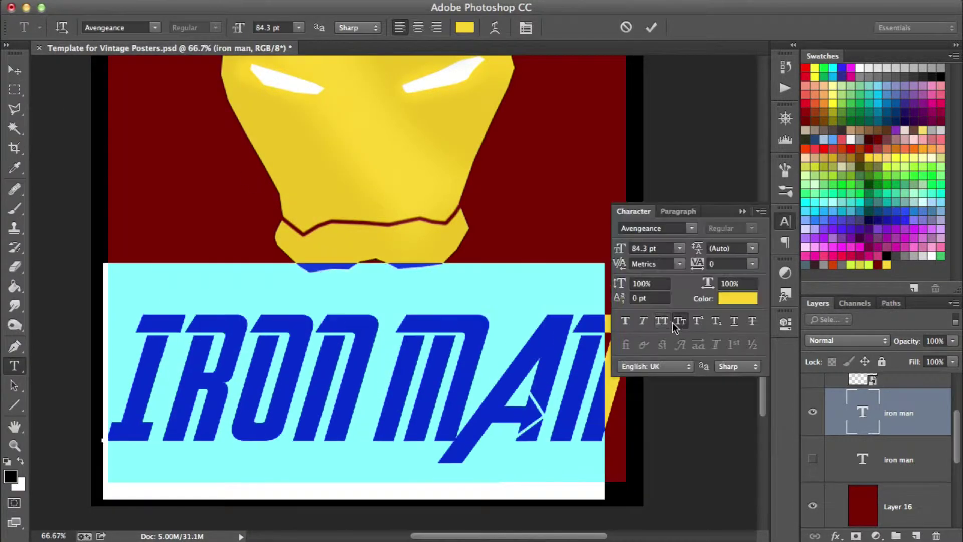
pyautogui.write('Iron Man')
pyautogui.hotkey('ctrl', 'a')
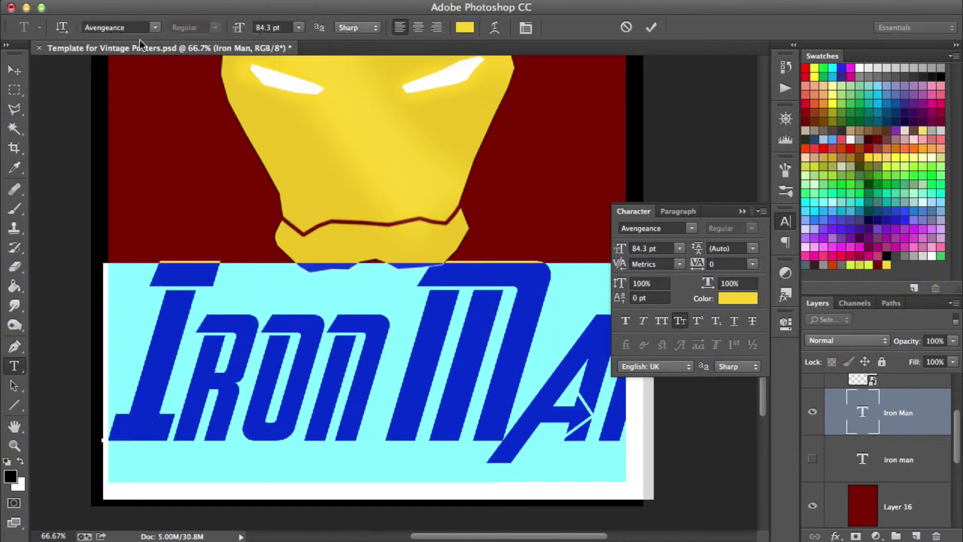
pyautogui.click(156, 28)
pyautogui.click(150, 235)
pyautogui.click(156, 28)
pyautogui.click(125, 150)
pyautogui.click(156, 28)
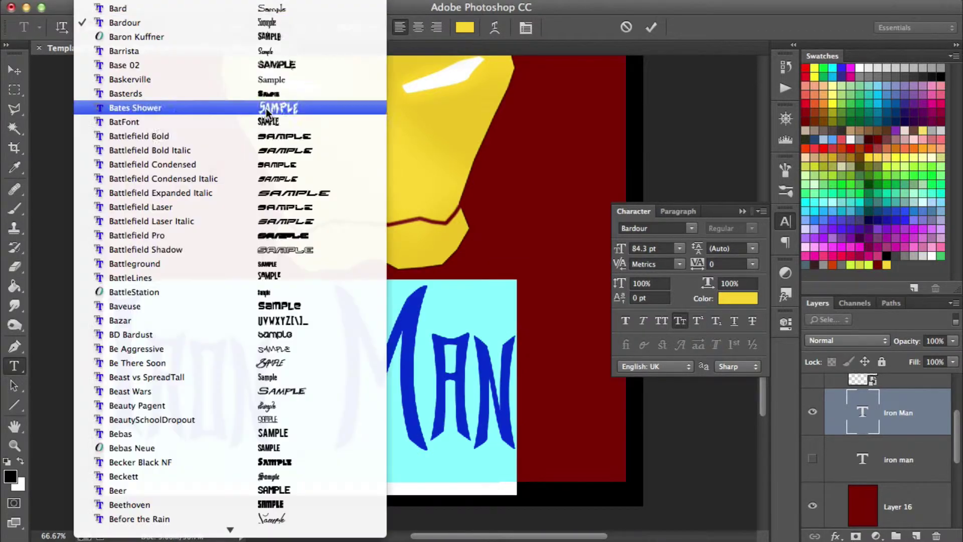
pyautogui.click(139, 121)
pyautogui.click(156, 27)
pyautogui.write('Bebas Neue')
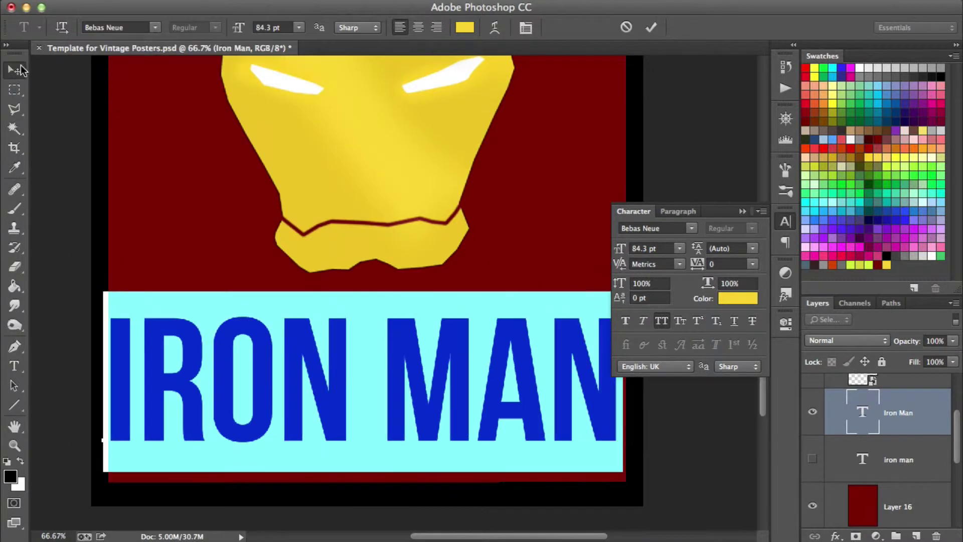
pyautogui.hotkey('ctrl', 'Return')
# - Try ToughGuy, Venus Rising and Wanted M54 fonts on the title
pyautogui.press('v')
pyautogui.doubleClick(863, 411)
pyautogui.click(156, 28)
pyautogui.write('ToughGuy')
pyautogui.press('Return')
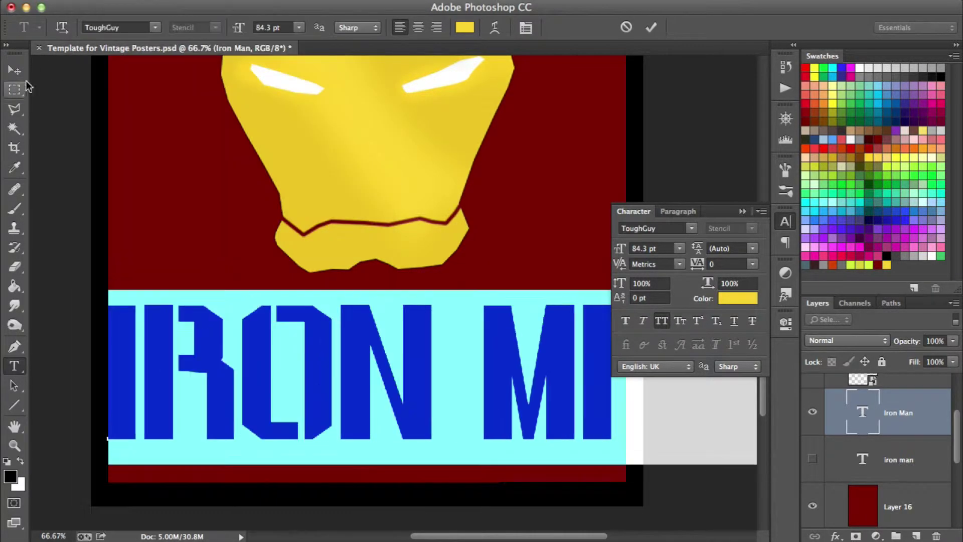
pyautogui.click(156, 27)
pyautogui.click(291, 200)
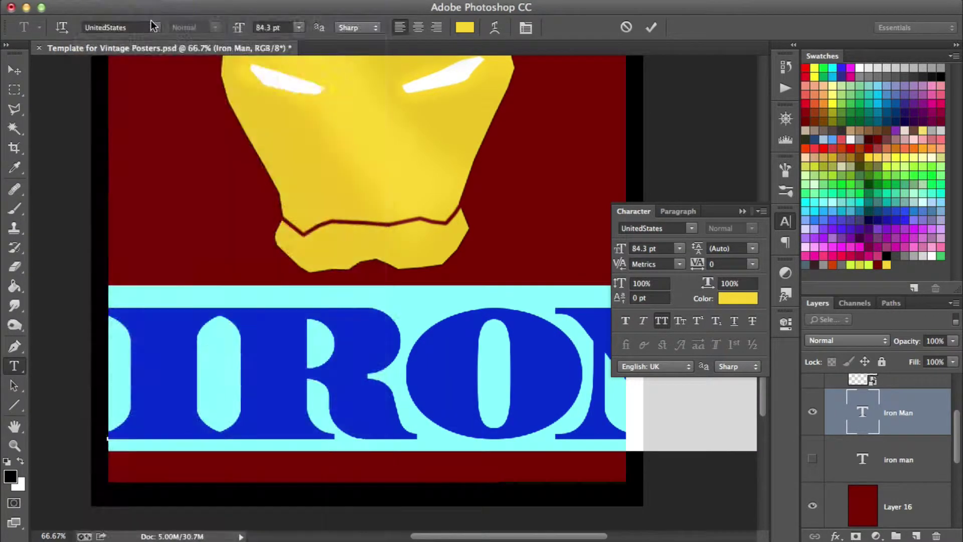
pyautogui.click(156, 27)
pyautogui.click(290, 233)
pyautogui.click(156, 27)
pyautogui.click(275, 292)
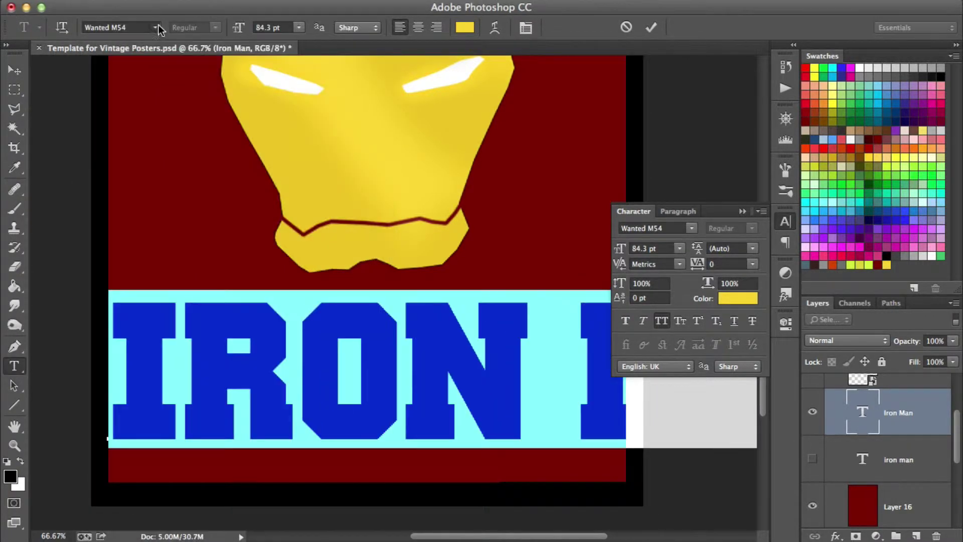
pyautogui.click(156, 28)
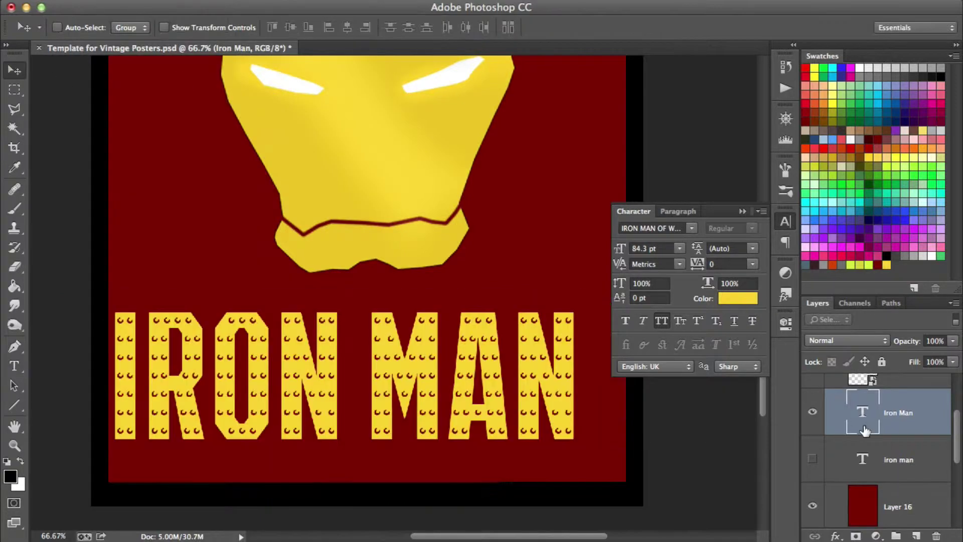
# - Apply the Press Feeling Eroded font to the IRON MAN title
pyautogui.doubleClick(860, 411)
pyautogui.click(156, 28)
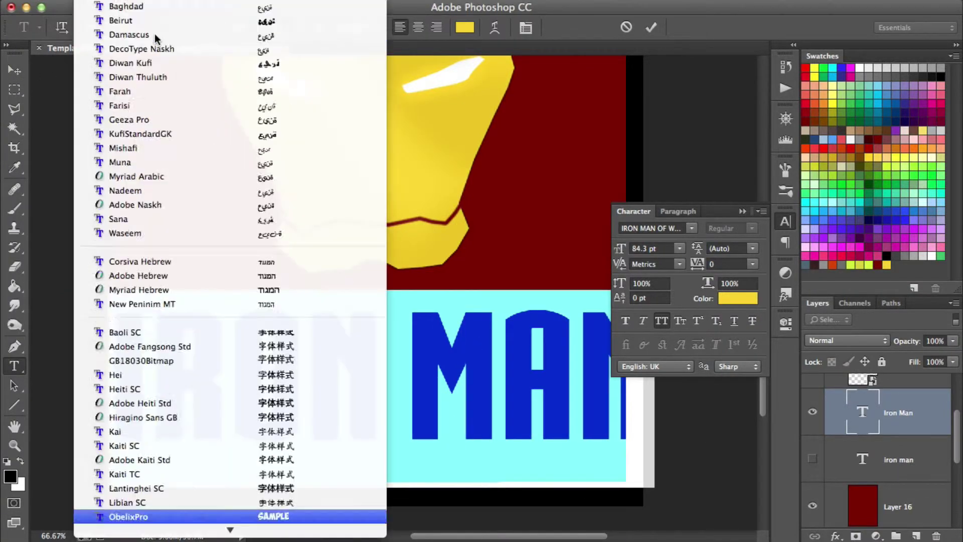
pyautogui.click(150, 456)
pyautogui.click(156, 27)
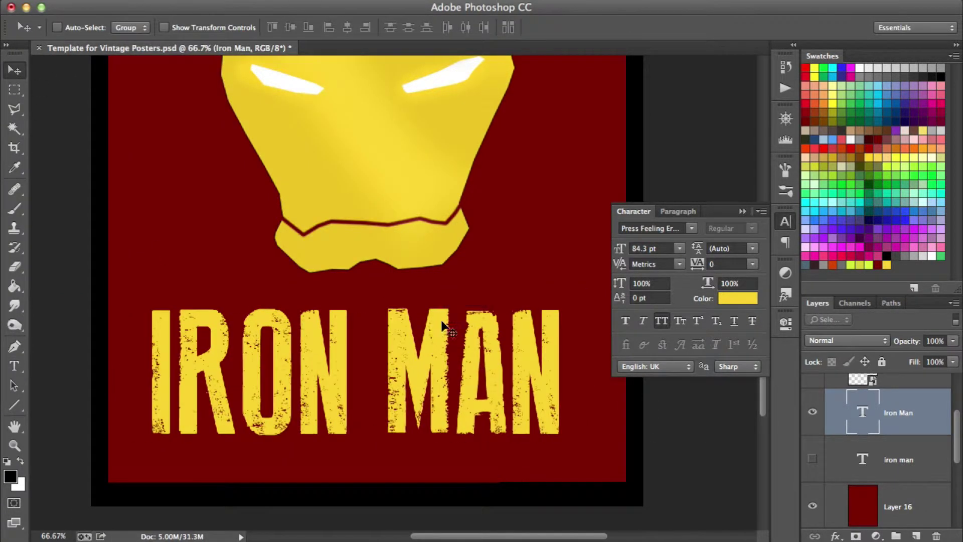
# - Retype the duplicated title as ROBERT DOWNEY JR and shrink it above IRON MAN
pyautogui.doubleClick(864, 413)
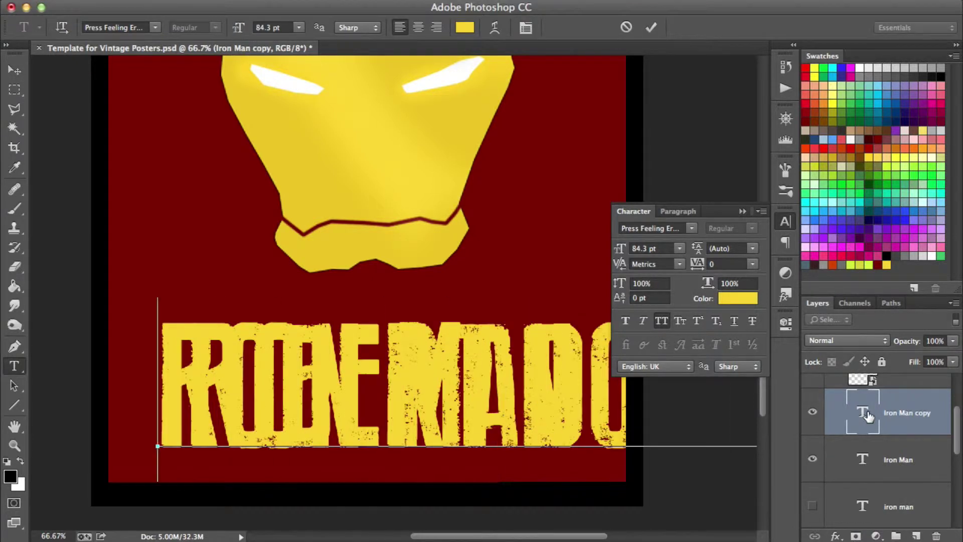
pyautogui.hotkey('ctrl', 'Return')
pyautogui.hotkey('ctrl', 't')
pyautogui.moveTo(211, 279); pyautogui.dragTo(289, 285)
# - Set the ROBERT DOWNEY JR line in the Old Press font
pyautogui.click(155, 27)
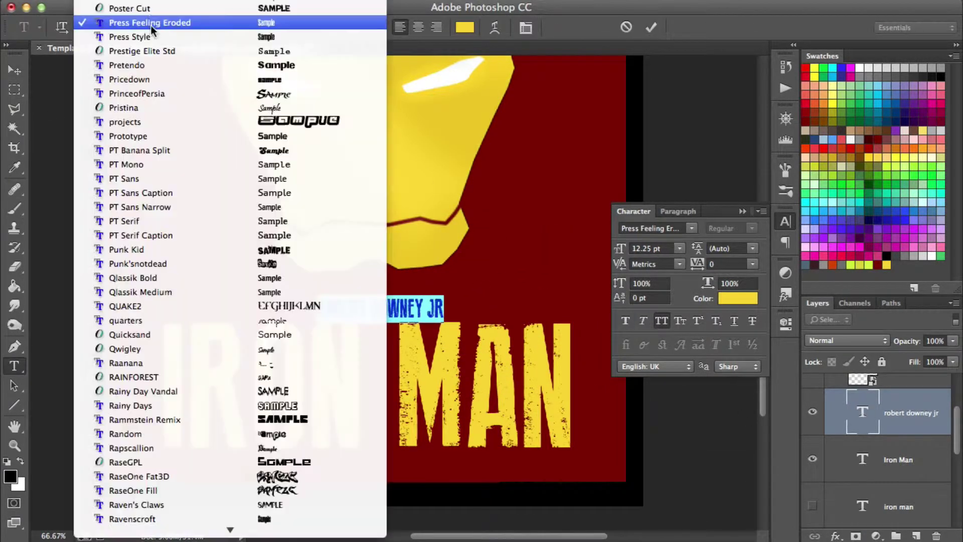
pyautogui.click(156, 29)
pyautogui.press('Down')
pyautogui.press('Return')
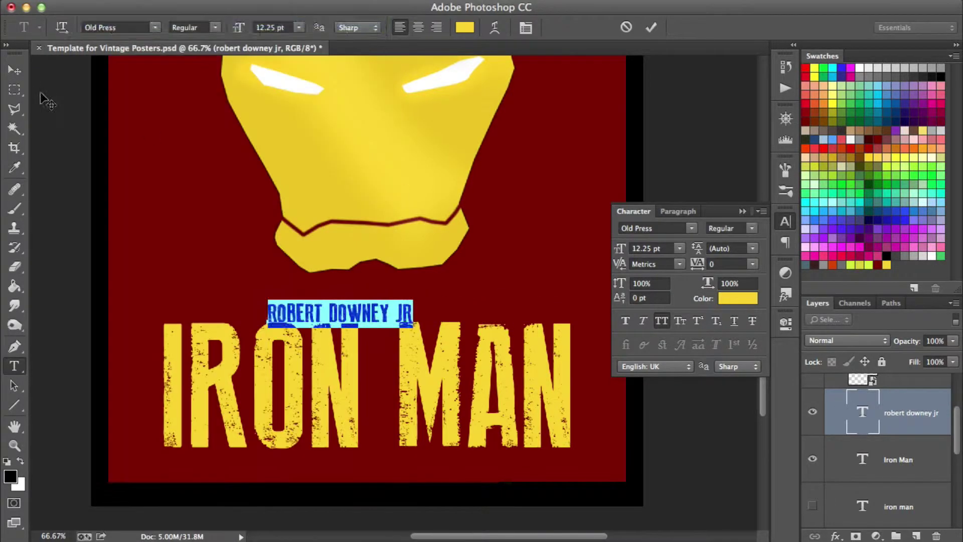
pyautogui.moveTo(420, 275); pyautogui.dragTo(431, 281)
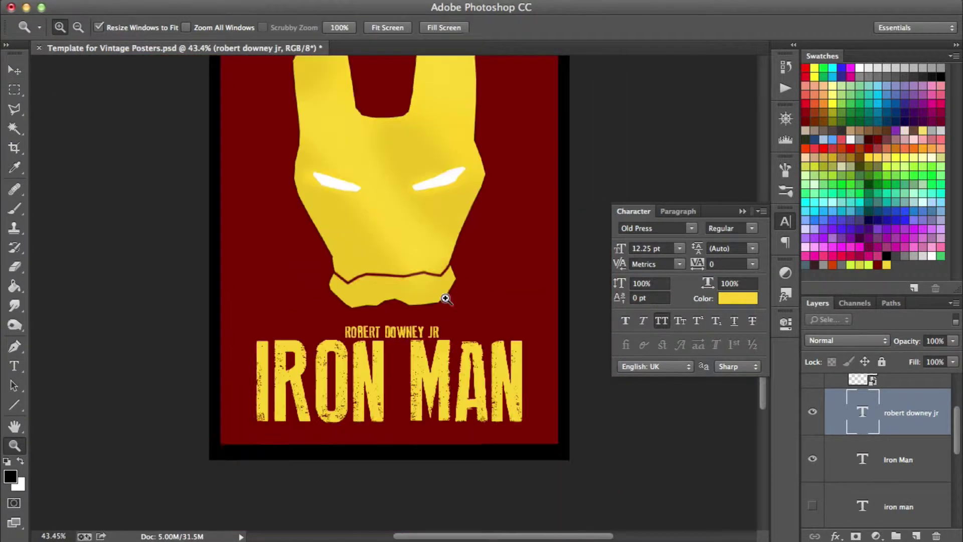
# - Load the IRON MAN letters as a selection and shrink the actor name slightly
pyautogui.click(14, 89)
pyautogui.click(898, 459)
pyautogui.scroll(-3, 883, 441)
pyautogui.keyDown('super'); pyautogui.click(872, 435); pyautogui.keyUp('super')
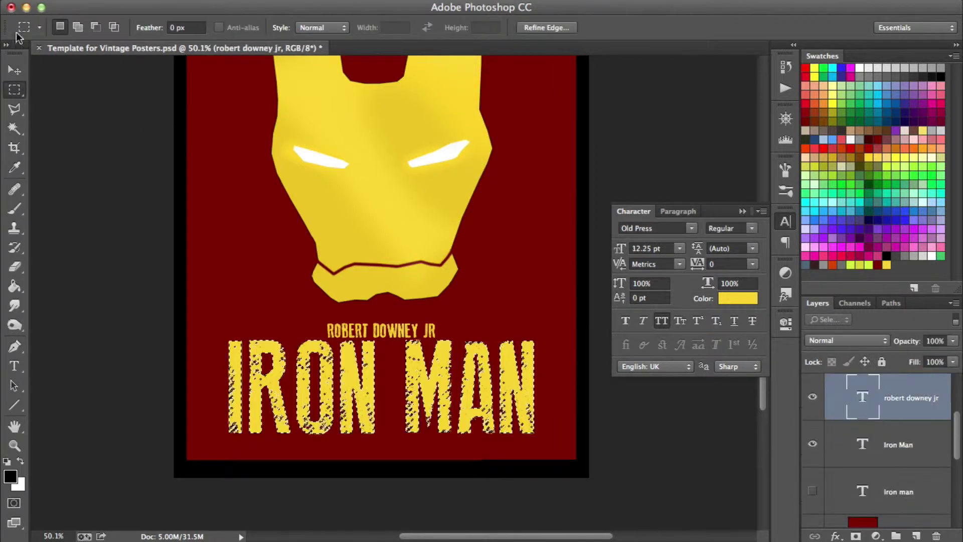
pyautogui.moveTo(351, 323); pyautogui.dragTo(366, 323)
pyautogui.hotkey('ctrl', 't')
pyautogui.moveTo(258, 274); pyautogui.dragTo(266, 262)
pyautogui.press('Return')
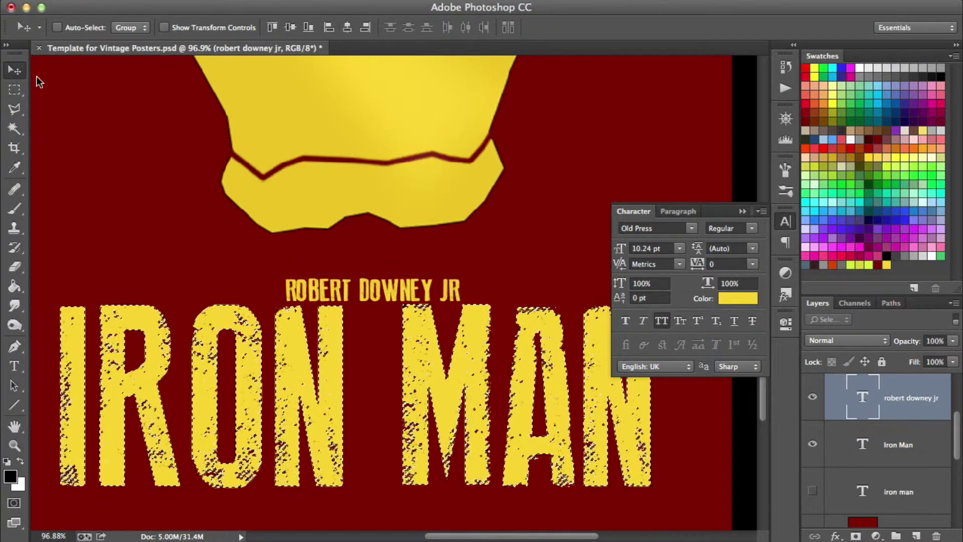
# - Place the paper texture over the whole poster, blended with Multiply at 95% opacity
pyautogui.press('m')
pyautogui.press('z')
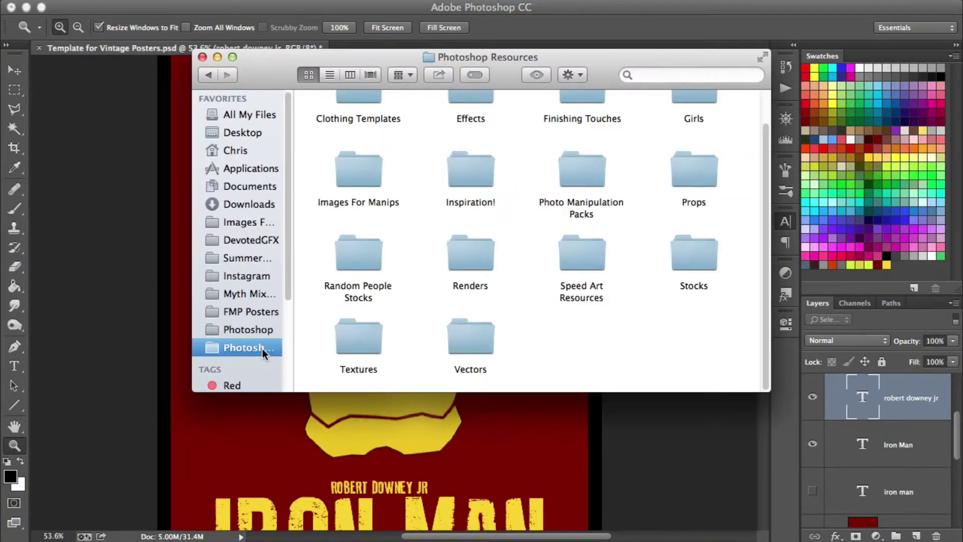
pyautogui.doubleClick(370, 331)
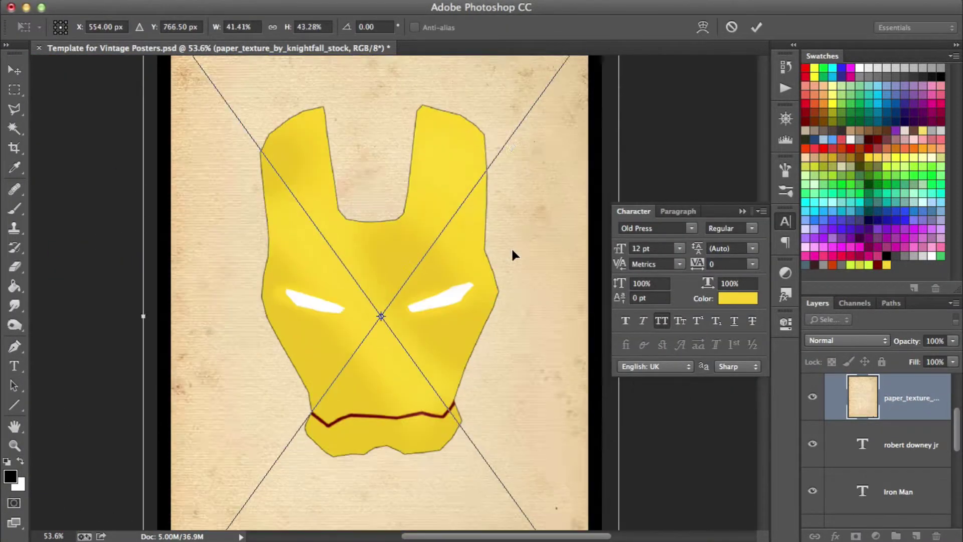
pyautogui.press('Return')
pyautogui.moveTo(862, 397); pyautogui.dragTo(881, 529)
pyautogui.click(847, 340)
pyautogui.click(827, 375)
pyautogui.hotkey('ctrl', '0')
pyautogui.moveTo(908, 341); pyautogui.dragTo(904, 344)
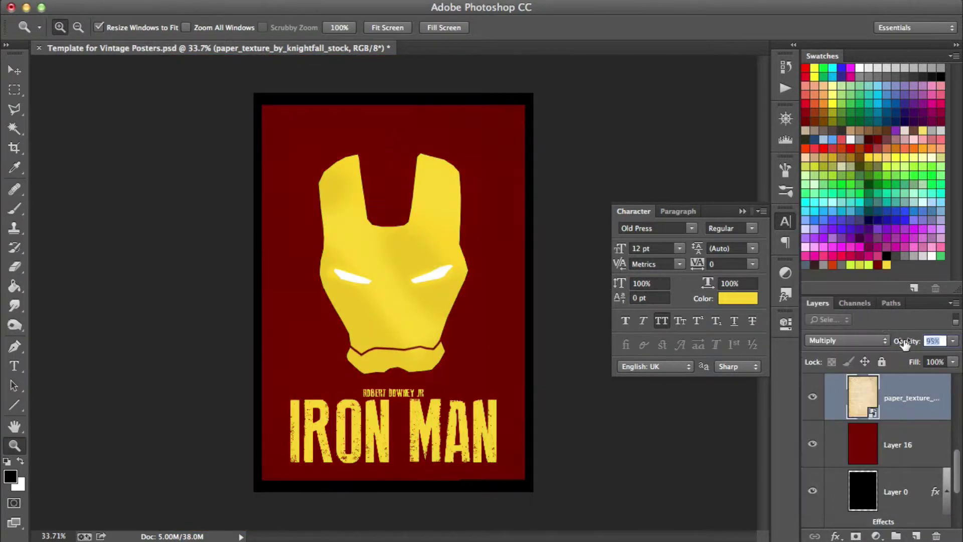
# - On a new layer, brush dark left and right edges and a white central streak
pyautogui.hotkey('ctrl', 'shift', 'n')
pyautogui.click(623, 210)
pyautogui.press('b')
pyautogui.moveTo(507, 116); pyautogui.dragTo(516, 458)
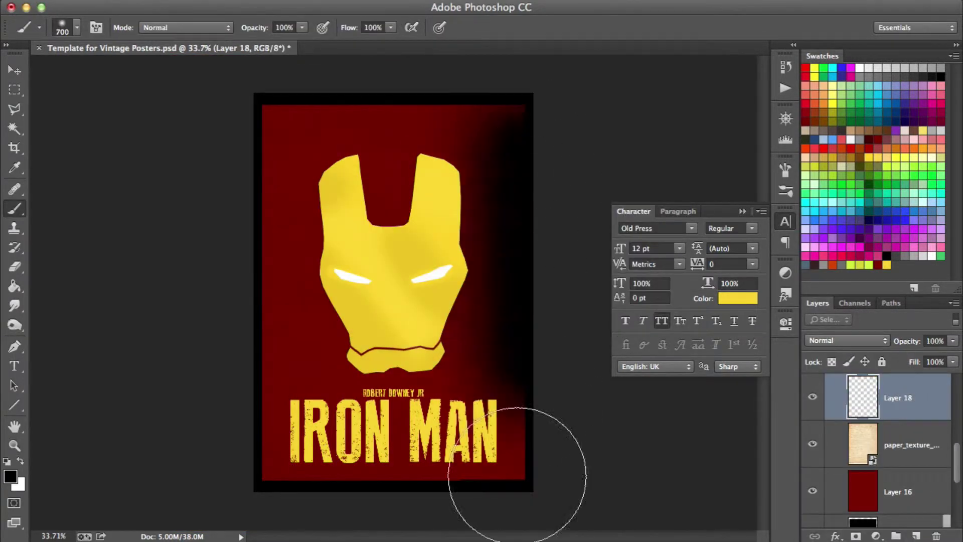
pyautogui.moveTo(281, 115)
pyautogui.mouseDown()
pyautogui.moveTo(395, 482)
pyautogui.moveTo(395, 110)
pyautogui.mouseUp()
pyautogui.moveTo(907, 341); pyautogui.dragTo(883, 341)
# - Paint a soft white glow over the faceplate, set it to Overlay and lower its opacity
pyautogui.click(846, 340)
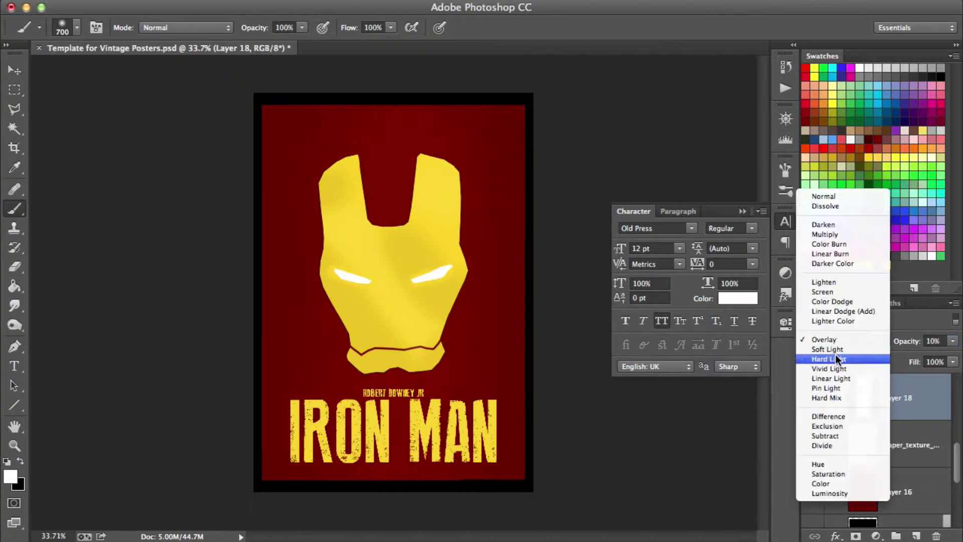
pyautogui.scroll(5, 817, 398)
pyautogui.click(861, 432)
pyautogui.press(']')
pyautogui.press(']')
pyautogui.press(']')
pyautogui.click(421, 284)
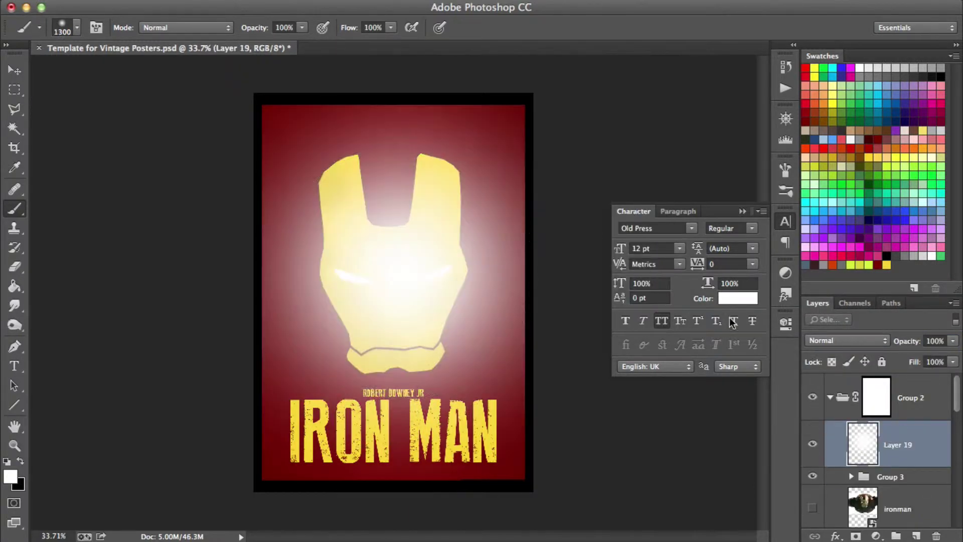
pyautogui.click(847, 340)
pyautogui.click(835, 354)
pyautogui.click(846, 340)
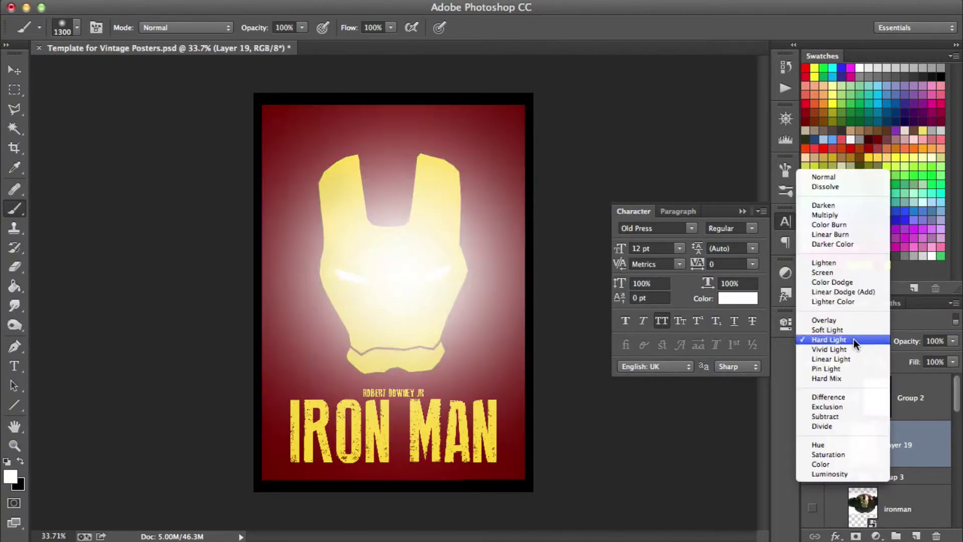
pyautogui.moveTo(909, 341); pyautogui.dragTo(867, 335)
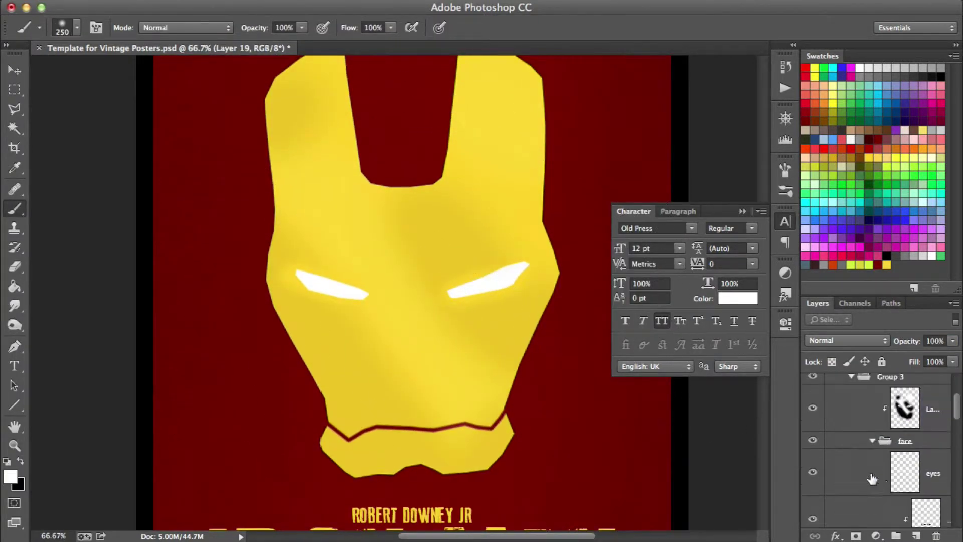
# - Fill a cheek shading path with the sampled faceplate yellow on a new clipped layer
pyautogui.press('i')
pyautogui.click(415, 329)
pyautogui.click(10, 476)
pyautogui.click(617, 268)
pyautogui.hotkey('ctrl', 'shift', 'n')
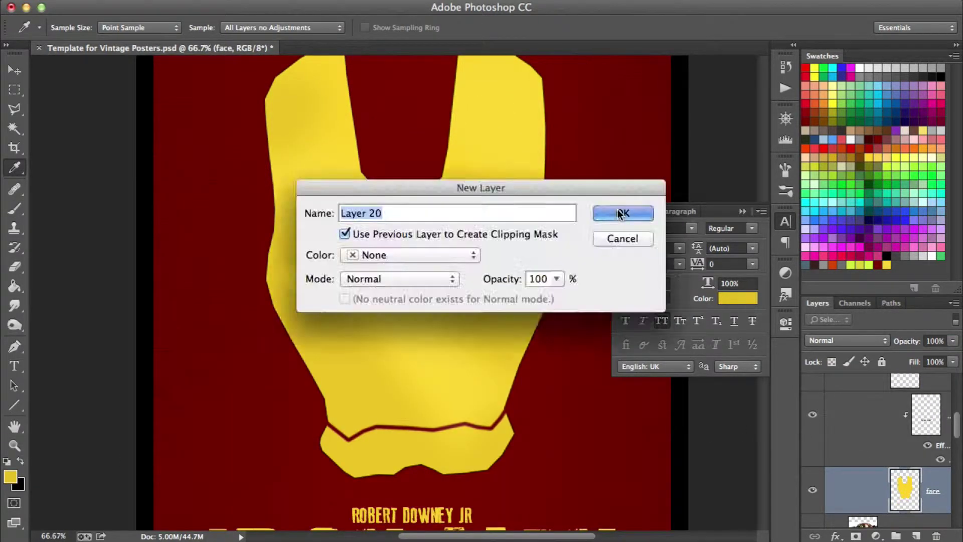
pyautogui.click(621, 273)
pyautogui.press('p')
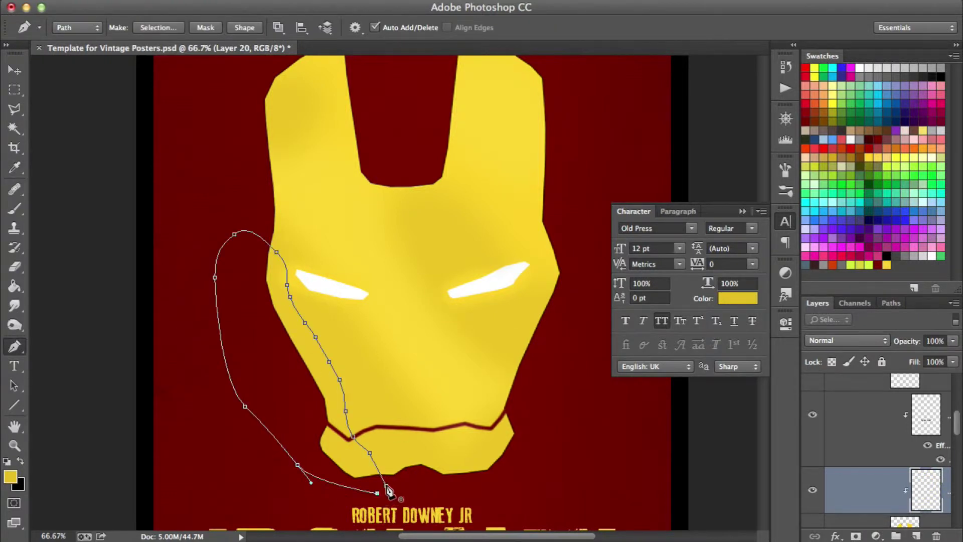
pyautogui.rightClick(450, 369)
pyautogui.click(585, 149)
# - Add a Color Overlay layer style to the cheek shading
pyautogui.press('m')
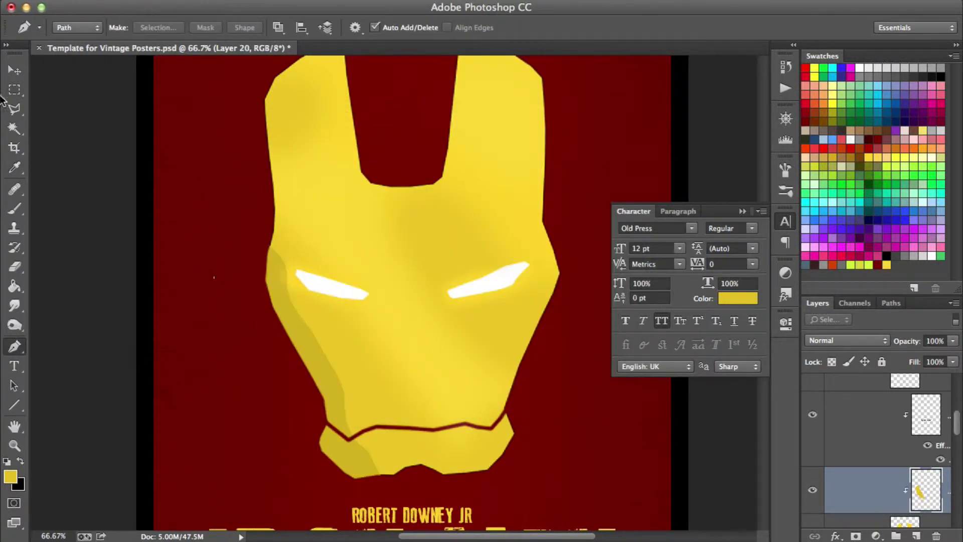
pyautogui.click(835, 535)
pyautogui.click(852, 452)
pyautogui.click(757, 189)
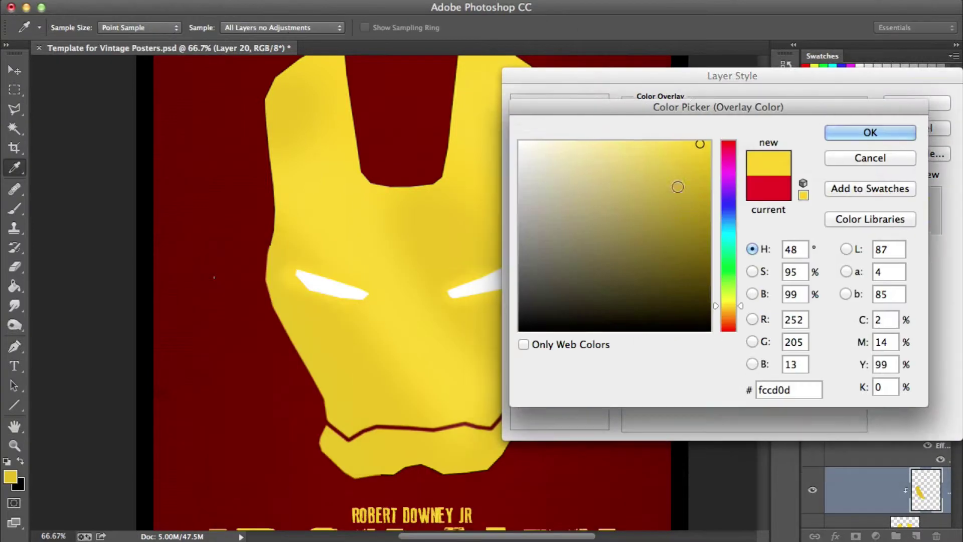
pyautogui.click(870, 132)
pyautogui.click(917, 103)
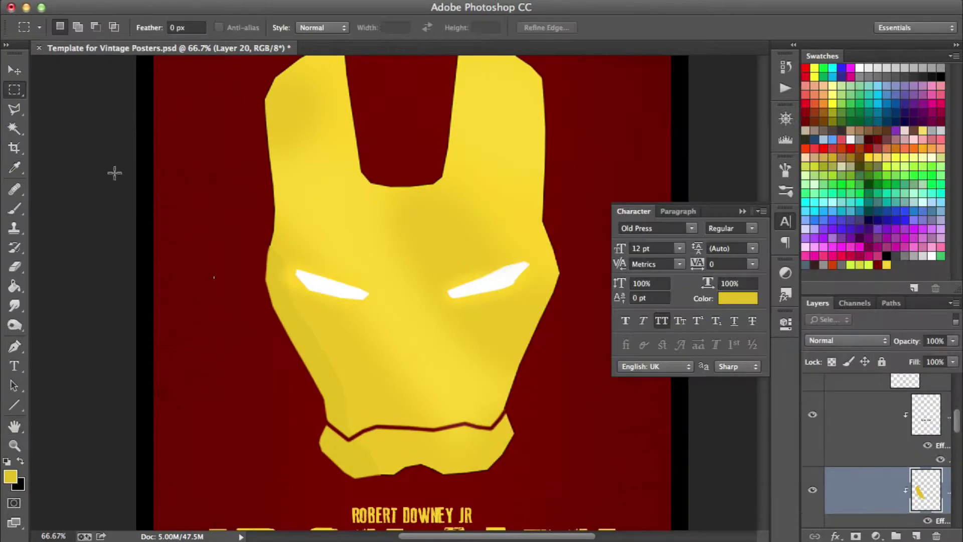
# - Duplicate the cheek shading and mirror the copy onto the right side of the face
pyautogui.scroll(3, 226, 281)
pyautogui.scroll(2, 351, 230)
pyautogui.hotkey('ctrl', 't')
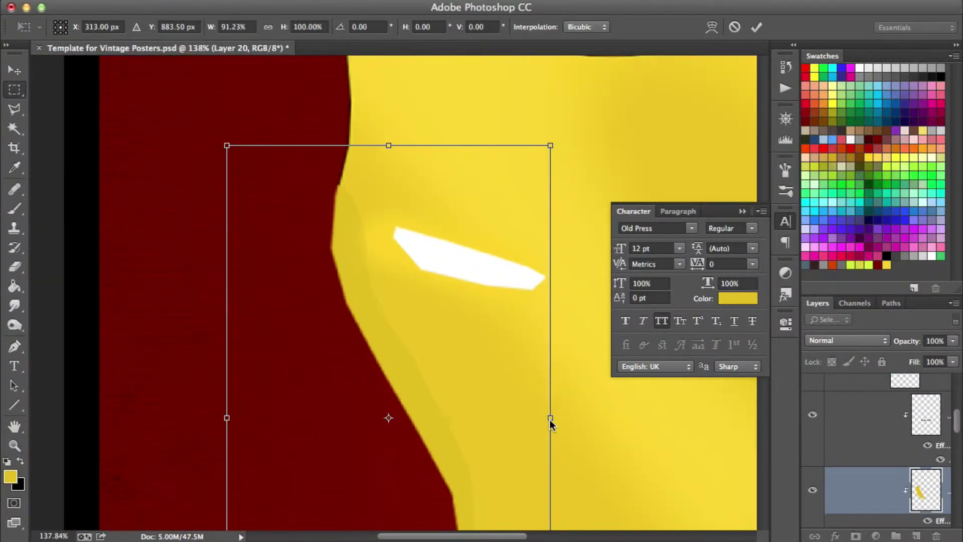
pyautogui.scroll(-5, 551, 424)
pyautogui.hotkey('ctrl', 'j')
pyautogui.hotkey('ctrl', 't')
pyautogui.moveTo(448, 294); pyautogui.dragTo(647, 276)
# - On a new layer, paint soft glows around the right and left eye slits
pyautogui.press('Return')
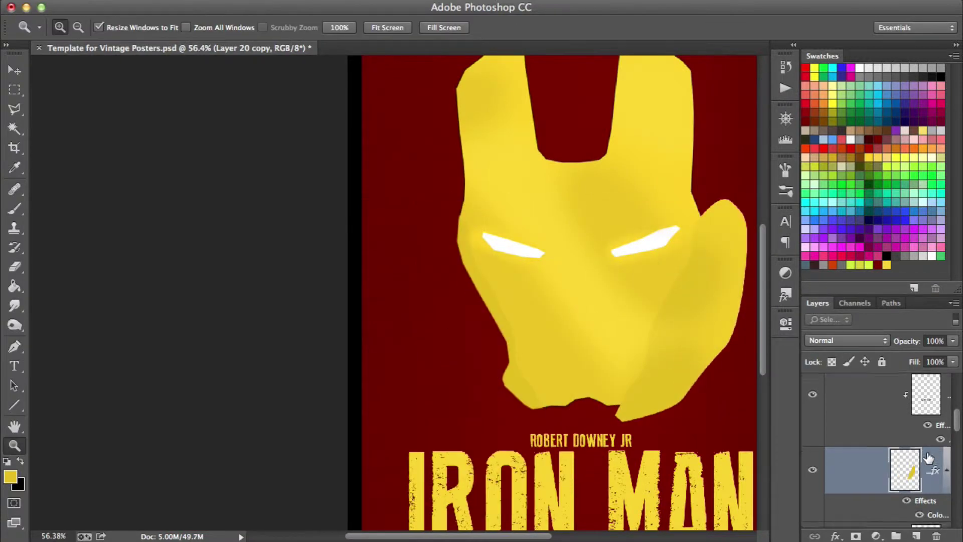
pyautogui.click(633, 320)
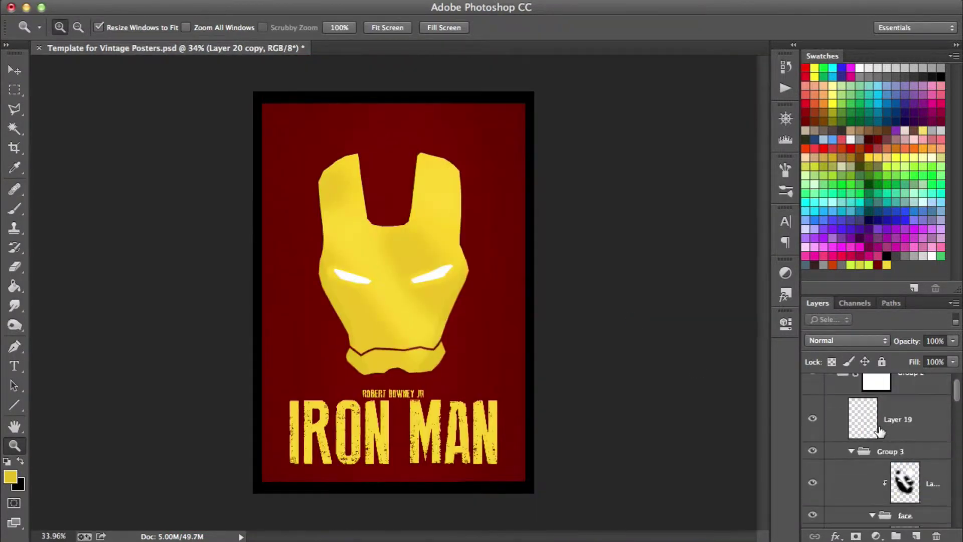
pyautogui.hotkey('alt', ']')
pyautogui.hotkey('alt', ']')
pyautogui.hotkey('alt', ']')
pyautogui.hotkey('ctrl', '1')
pyautogui.press('b')
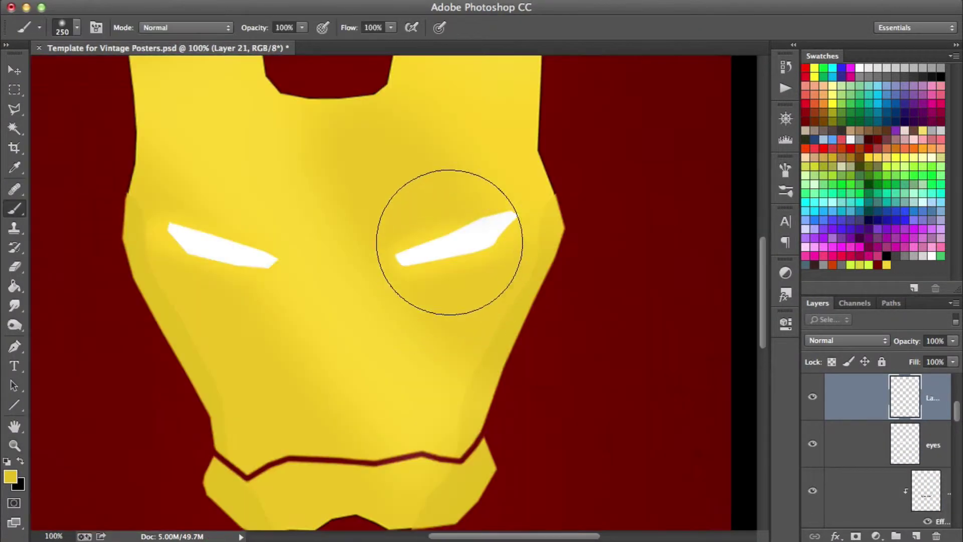
pyautogui.click(441, 246)
pyautogui.click(221, 246)
# - Add another new layer with white as the painting colour and zoom out
pyautogui.hotkey('ctrl', 'shift', 'alt', 'n')
pyautogui.press('d')
pyautogui.press('x')
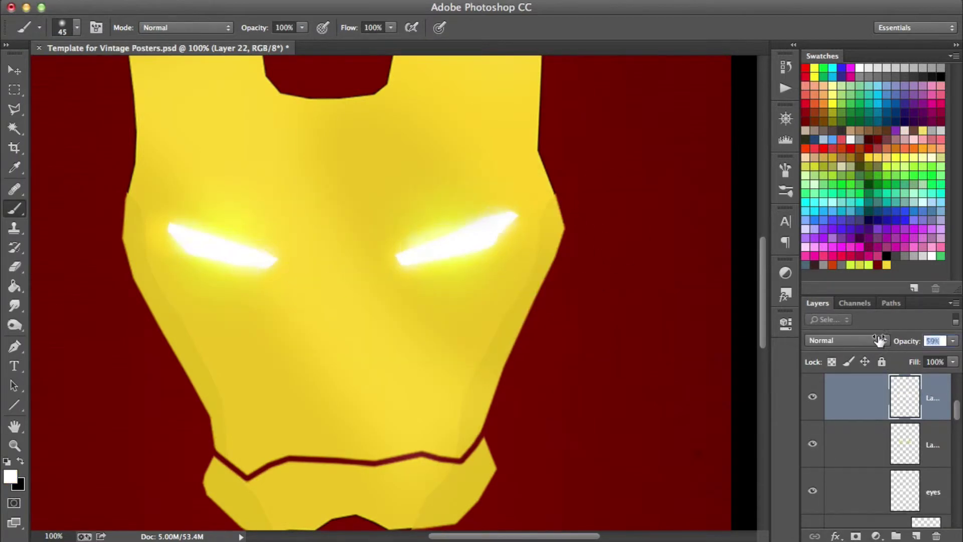
pyautogui.press('z')
pyautogui.scroll(-5, 478, 323)
# - Place Buffered Steel.jpg over the faceplate, blended in Linear Burn at 69% opacity
pyautogui.press('super+Tab')
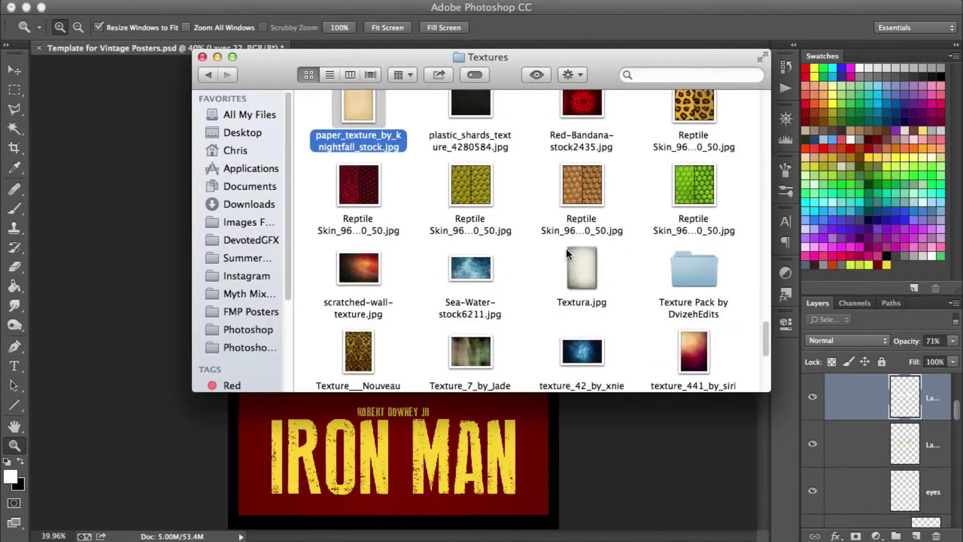
pyautogui.doubleClick(694, 271)
pyautogui.doubleClick(447, 216)
pyautogui.moveTo(346, 120); pyautogui.dragTo(271, 160)
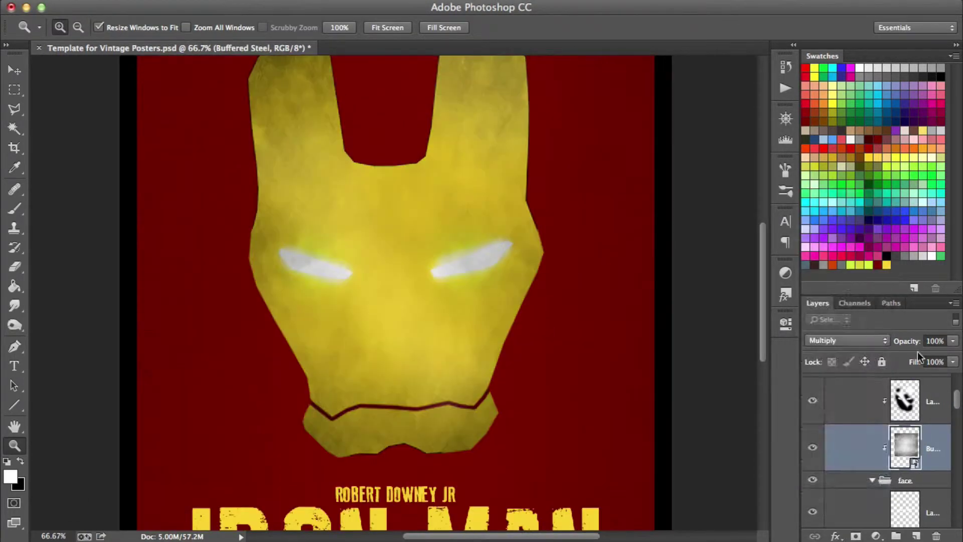
pyautogui.click(853, 341)
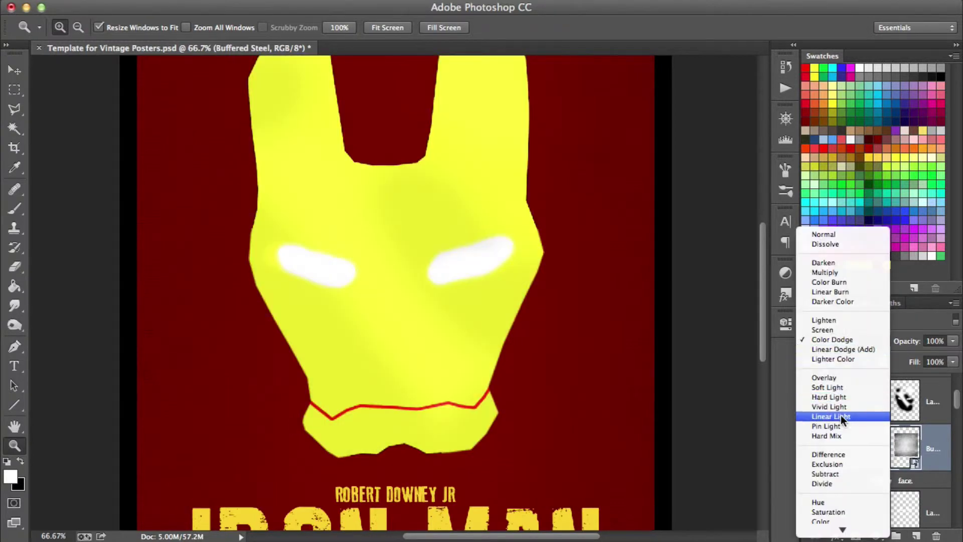
pyautogui.click(843, 417)
pyautogui.press('3')
pyautogui.press('3')
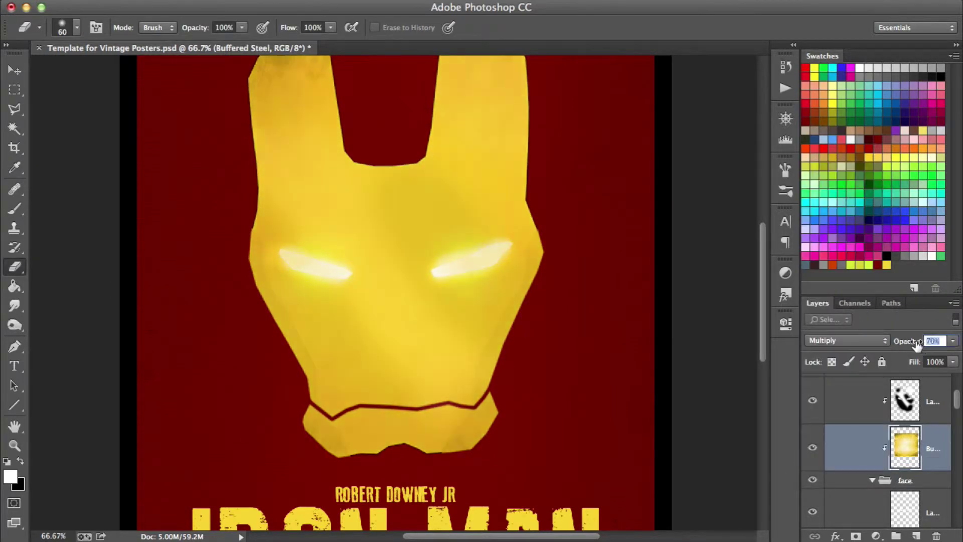
pyautogui.write('69')
pyautogui.click(847, 341)
pyautogui.click(843, 363)
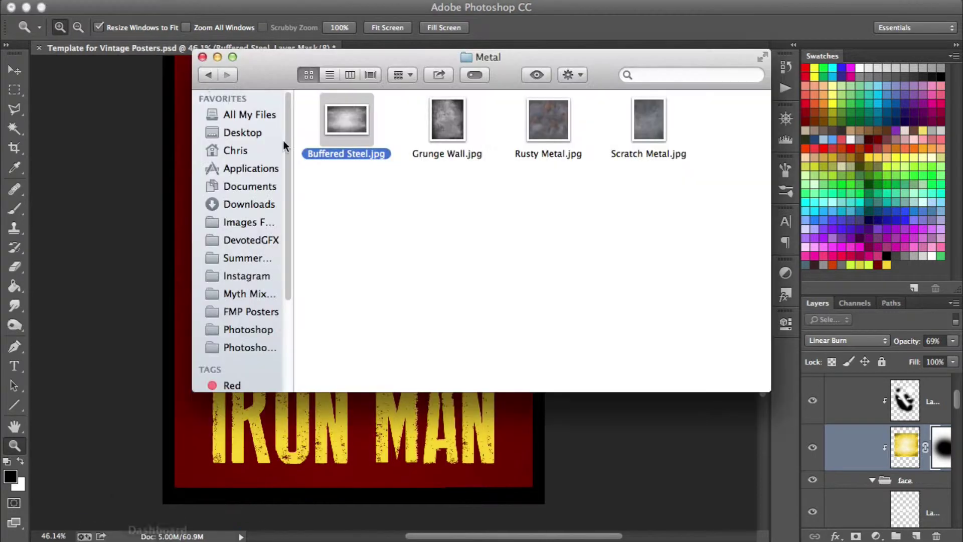
# - Place the old paper texture from the paper textures folder and stretch it over the poster
pyautogui.press('super+Up')
pyautogui.doubleClick(347, 200)
pyautogui.click(208, 75)
pyautogui.doubleClick(351, 301)
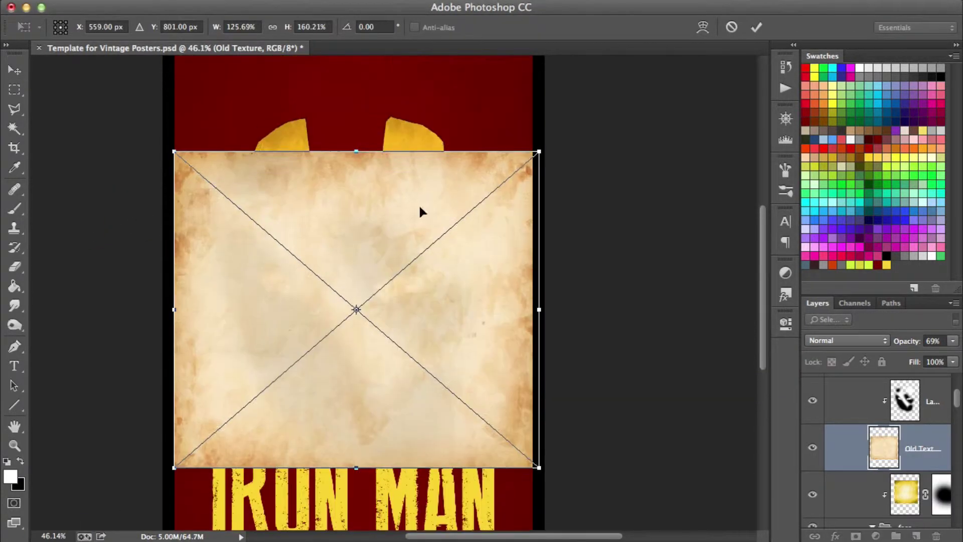
pyautogui.scroll(-3, 420, 212)
pyautogui.moveTo(350, 344); pyautogui.dragTo(350, 453)
pyautogui.press('Return')
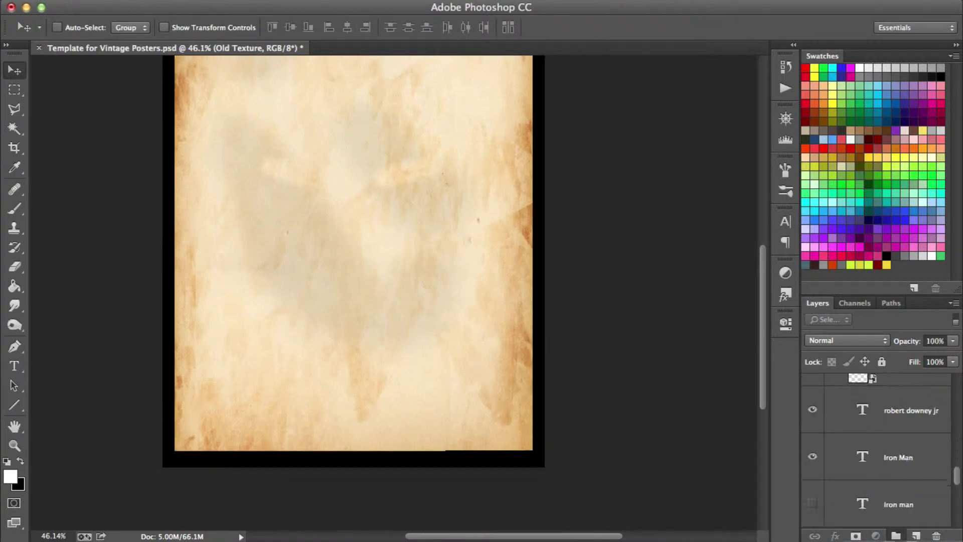
# - Move the Old Texture layer lower and set it to Color Burn at 21% opacity
pyautogui.moveTo(862, 379); pyautogui.dragTo(898, 458)
pyautogui.press('e')
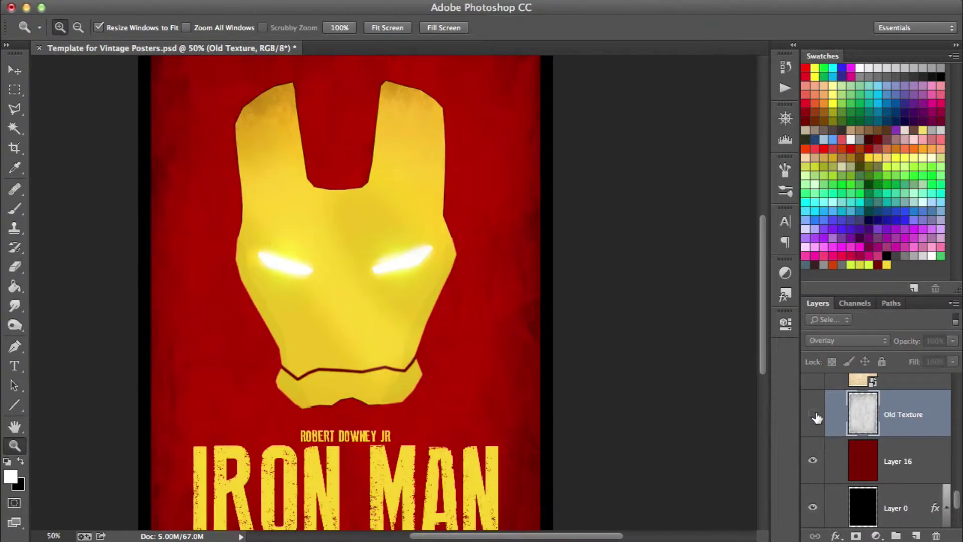
pyautogui.click(812, 413)
pyautogui.click(847, 340)
pyautogui.scroll(2, 455, 329)
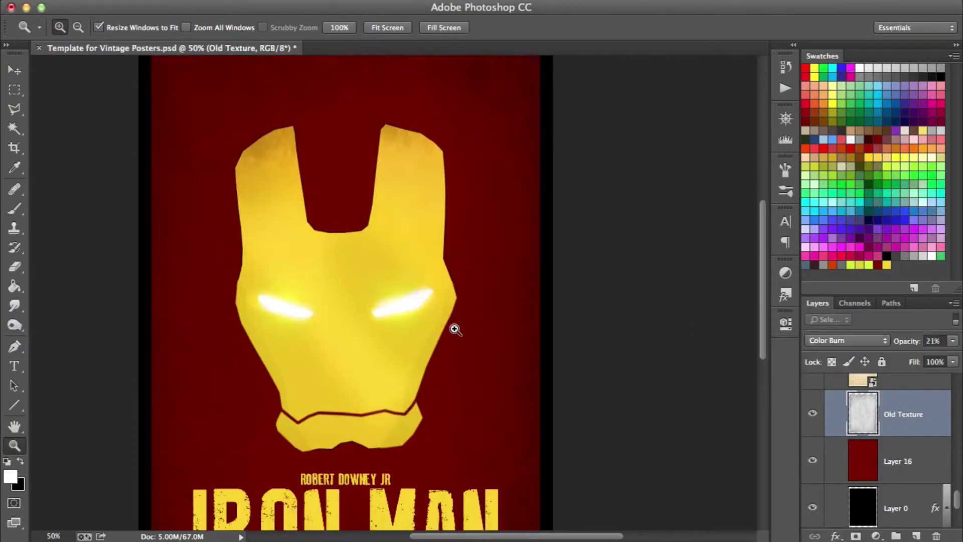
pyautogui.scroll(-4, 455, 329)
pyautogui.click(900, 340)
# - Create Layer 23 for the red glow and move it just below the face layer
pyautogui.hotkey('ctrl', 'shift', 'n')
pyautogui.press('Return')
pyautogui.press('b')
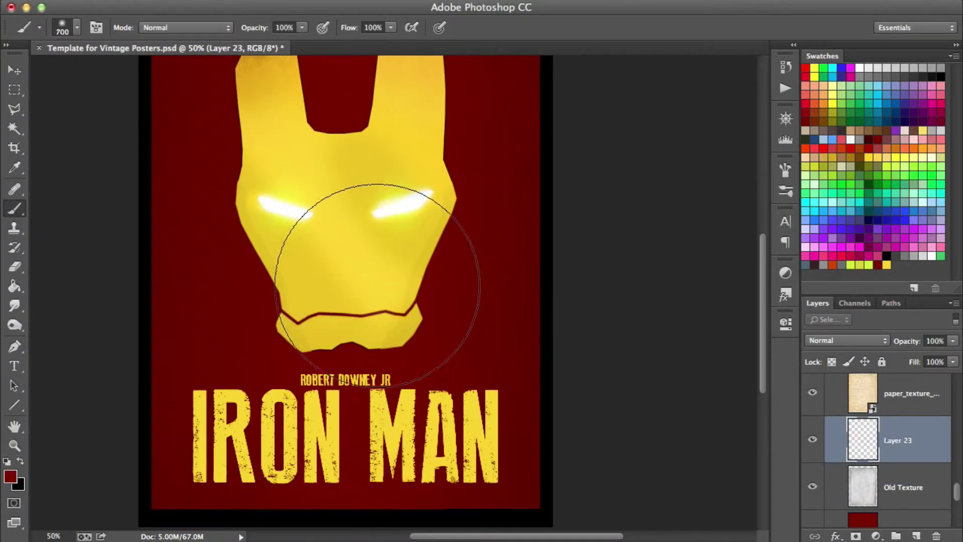
pyautogui.moveTo(863, 522)
pyautogui.mouseDown()
pyautogui.moveTo(880, 335)
pyautogui.moveTo(883, 422)
pyautogui.mouseUp()
pyautogui.scroll(2, 385, 150)
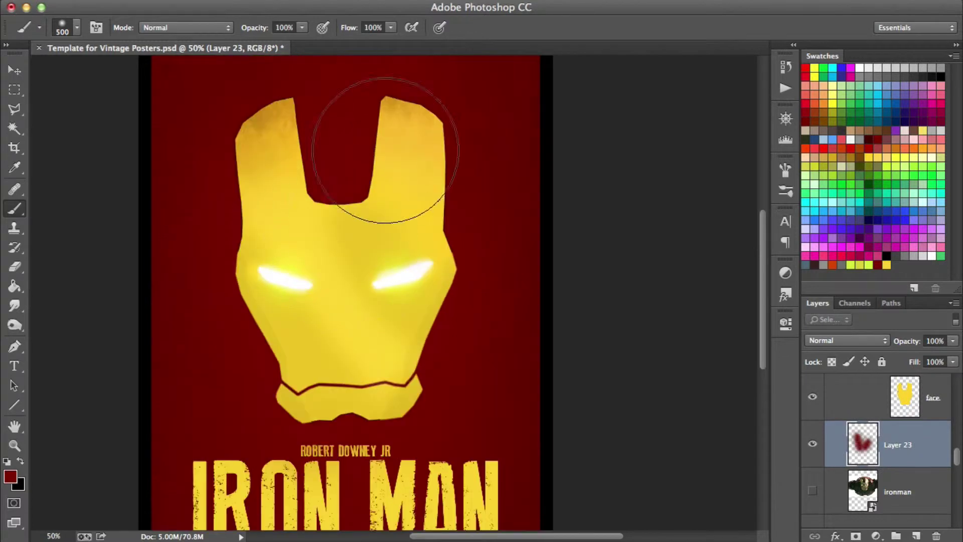
pyautogui.scroll(-3, 859, 409)
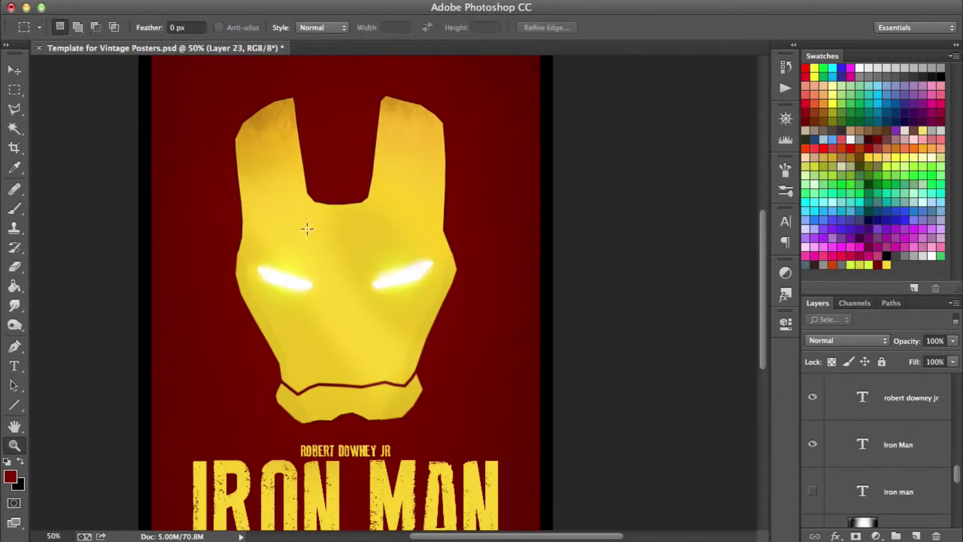
pyautogui.click(371, 296)
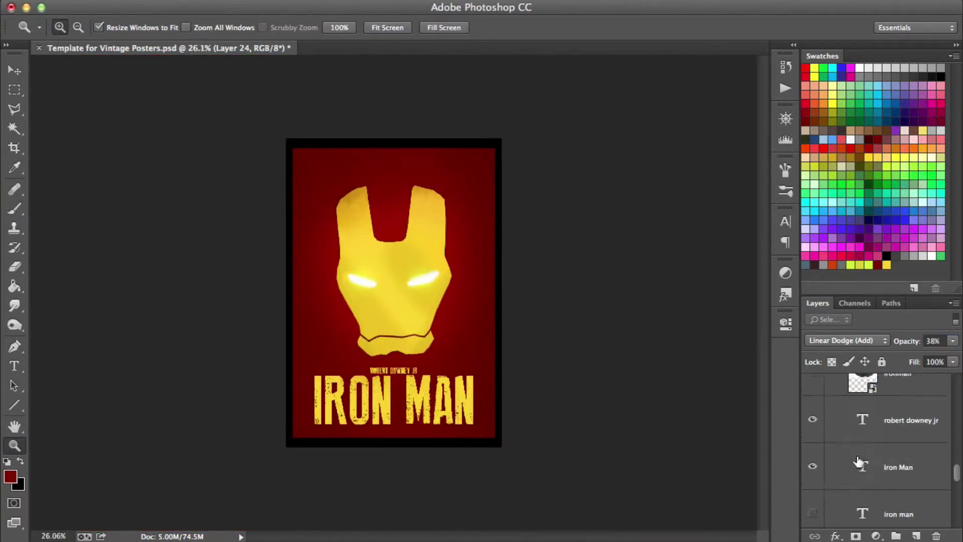
# - Give the IRON MAN title a Soft Light Gradient Overlay at 35% opacity
pyautogui.doubleClick(858, 461)
pyautogui.click(551, 267)
pyautogui.click(726, 124)
pyautogui.click(717, 145)
pyautogui.click(726, 125)
pyautogui.click(717, 115)
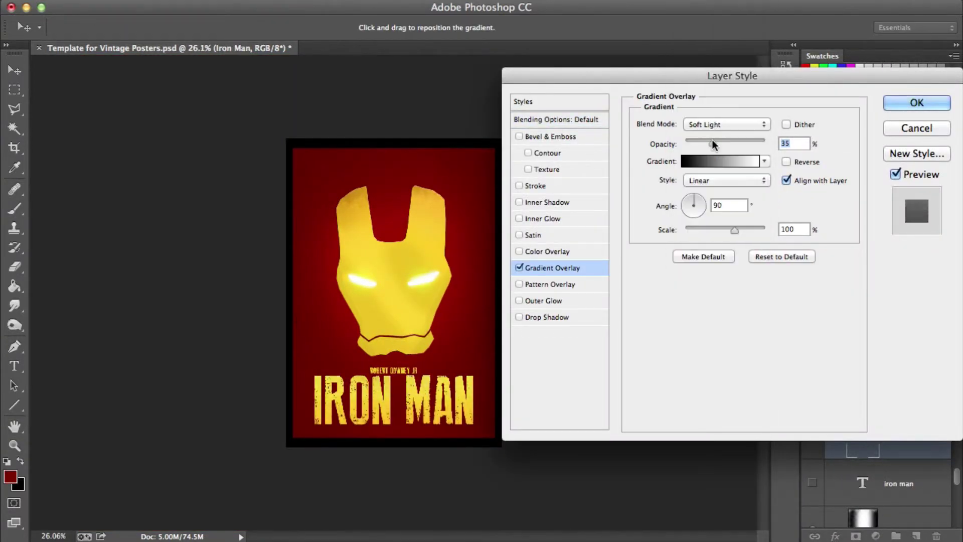
pyautogui.click(720, 161)
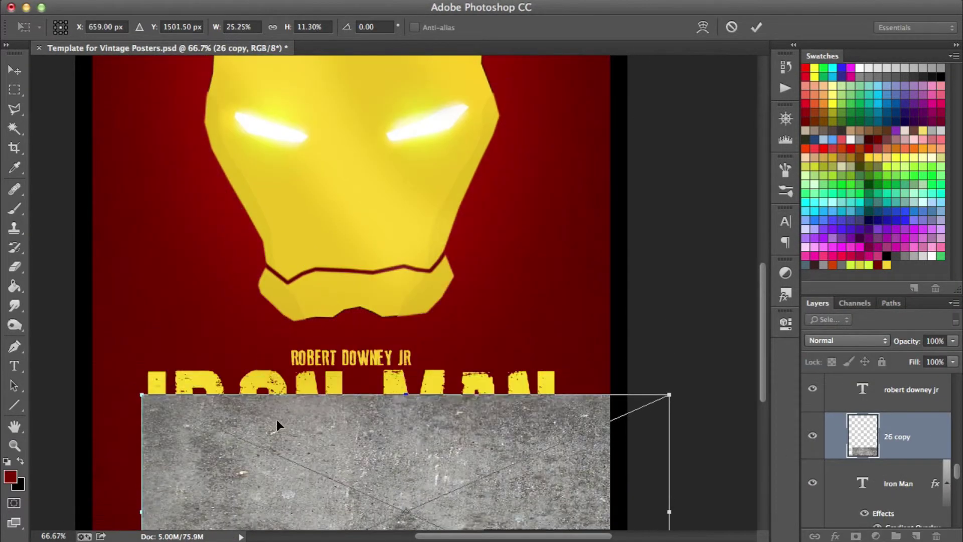
# - Show the 26 copy concrete texture layer over the title and view the whole poster
pyautogui.click(812, 437)
pyautogui.hotkey('ctrl', '0')
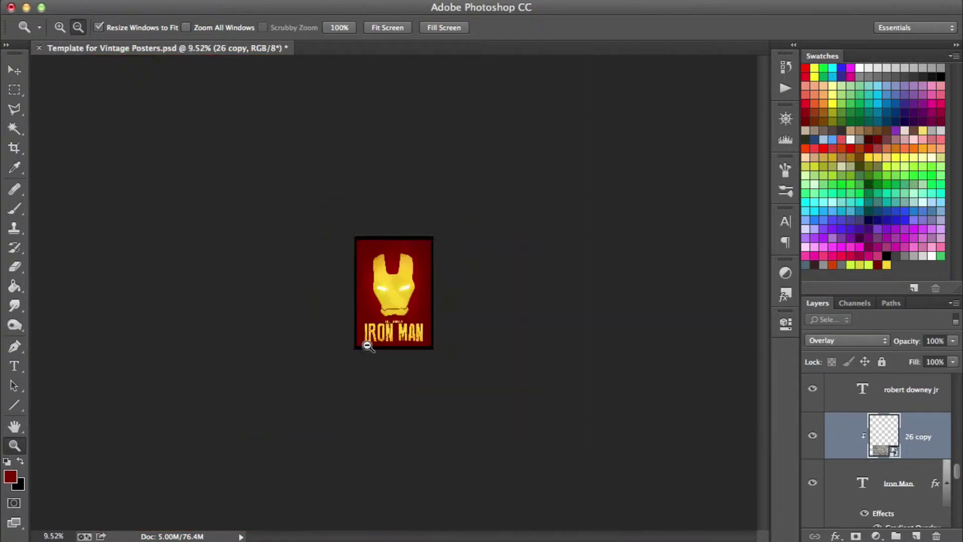
pyautogui.scroll(3, 892, 454)
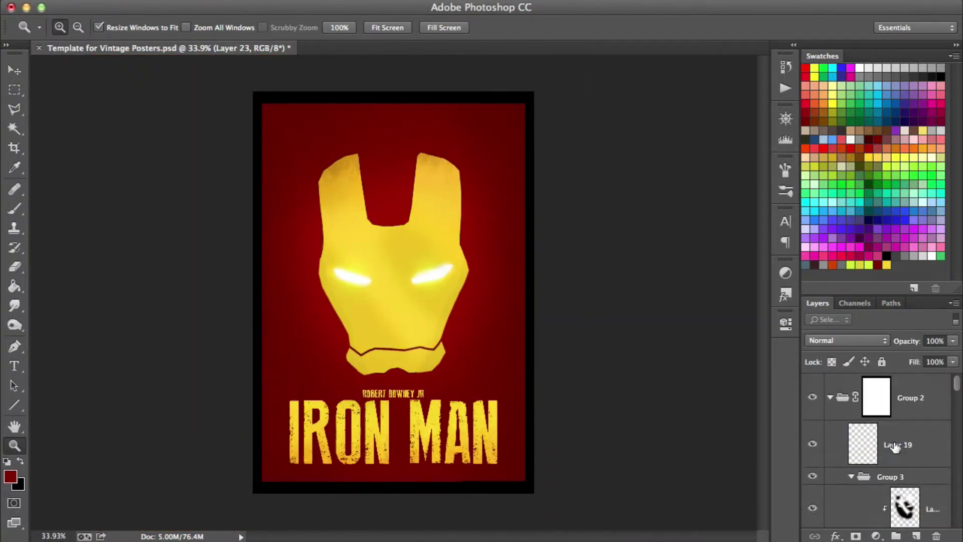
# - Enlarge the Iron Man mask with Free Transform
pyautogui.hotkey('ctrl', 't')
pyautogui.moveTo(253, 92); pyautogui.dragTo(229, 70)
pyautogui.press('Return')
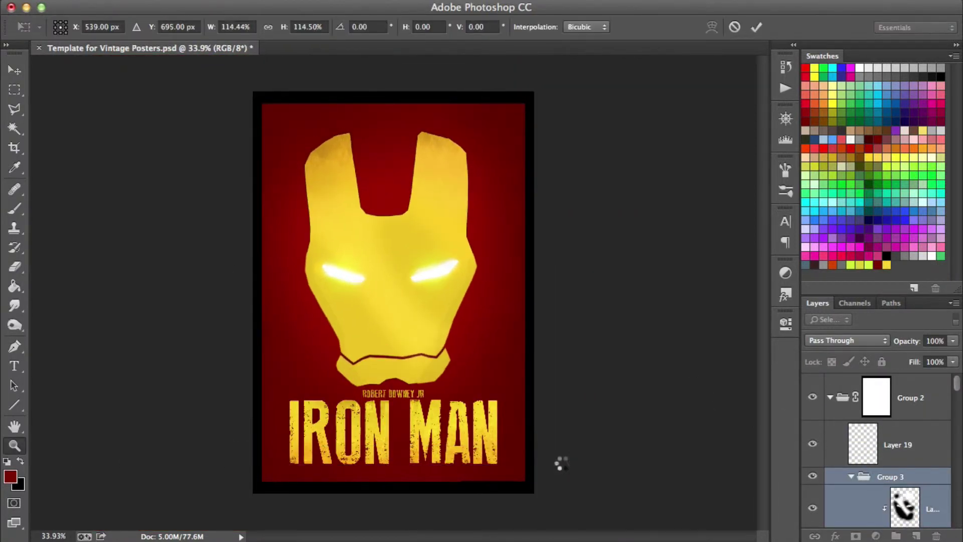
pyautogui.scroll(-3, 869, 506)
# - Zoom into the helmet, widen the side panels, and duplicate Layer 20
pyautogui.click(19, 74)
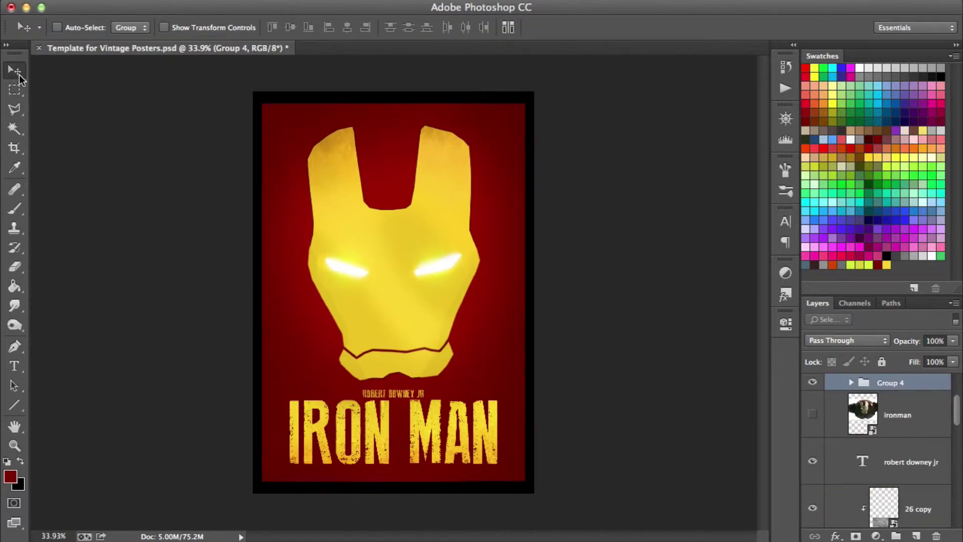
pyautogui.press('z')
pyautogui.click(374, 251)
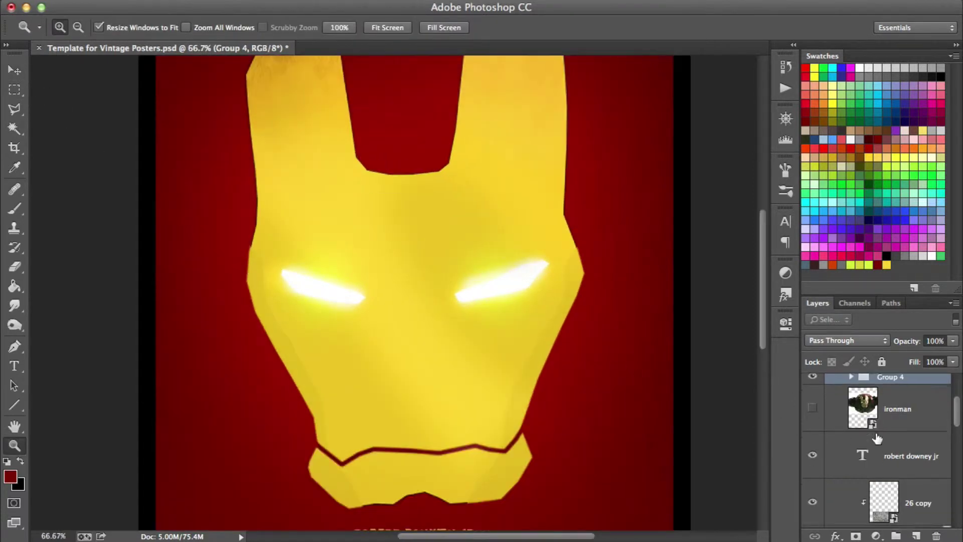
pyautogui.scroll(-5, 852, 426)
pyautogui.click(817, 409)
pyautogui.scroll(-3, 852, 436)
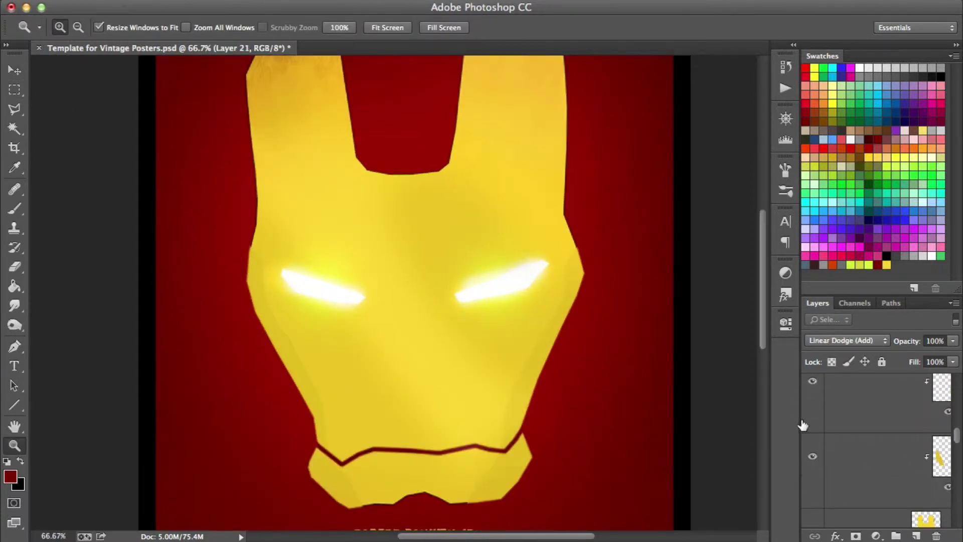
pyautogui.moveTo(803, 426); pyautogui.dragTo(740, 425)
pyautogui.click(885, 453)
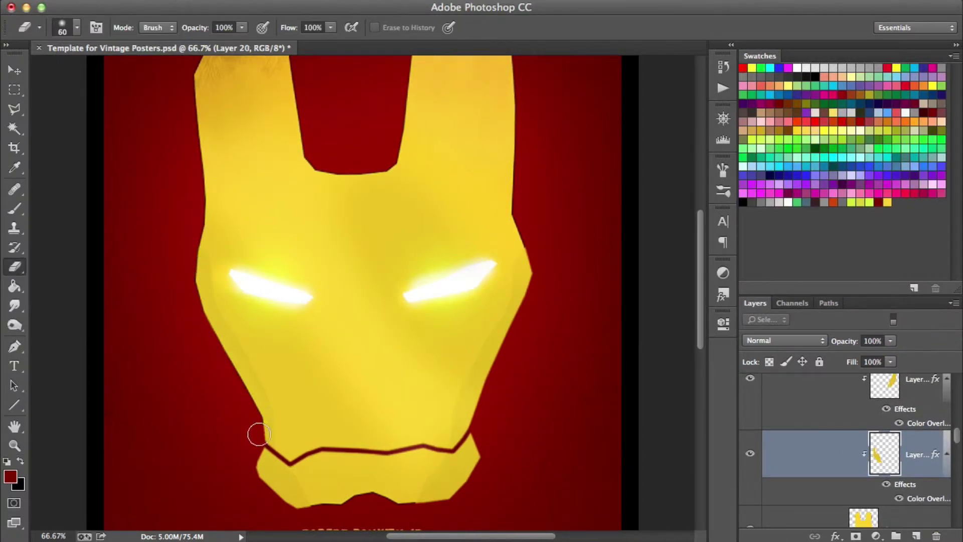
pyautogui.hotkey('ctrl', 'j')
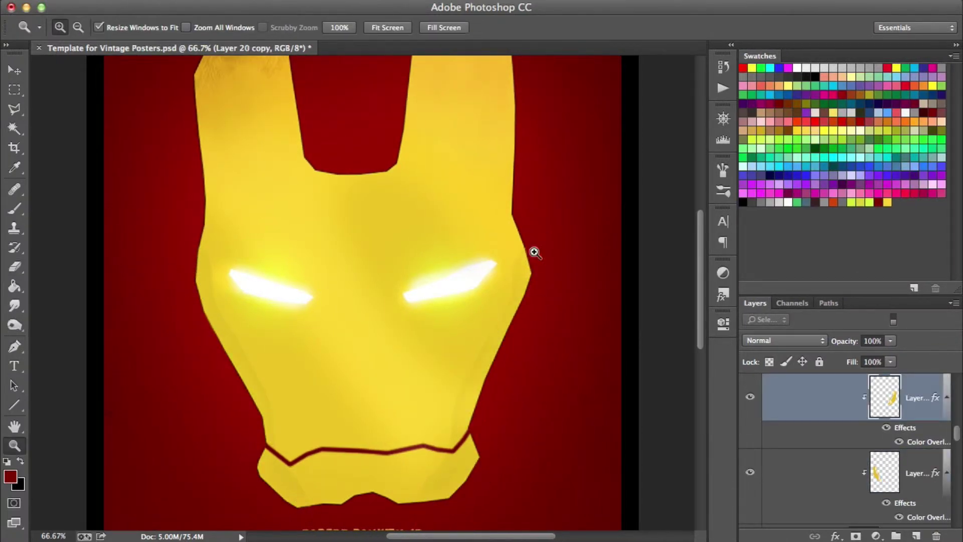
# - Paint dark red over the helmet top, test Linear Dodge and Hard Light, then delete it
pyautogui.keyDown('alt'); pyautogui.click(402, 312); pyautogui.keyUp('alt')
pyautogui.moveTo(355, 172)
pyautogui.mouseDown()
pyautogui.moveTo(290, 108)
pyautogui.moveTo(246, 221)
pyautogui.mouseUp()
pyautogui.click(784, 340)
pyautogui.click(812, 450)
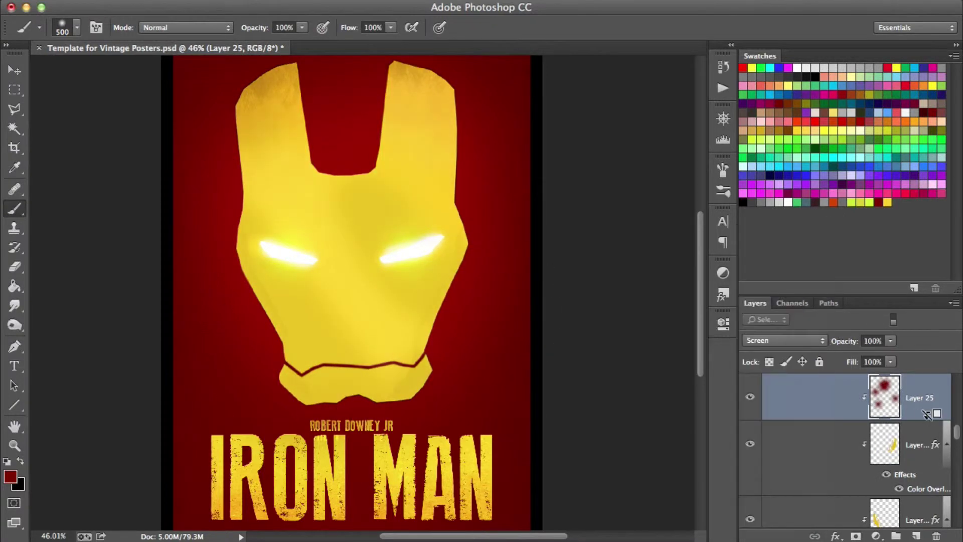
pyautogui.click(784, 340)
pyautogui.click(780, 407)
pyautogui.press('Delete')
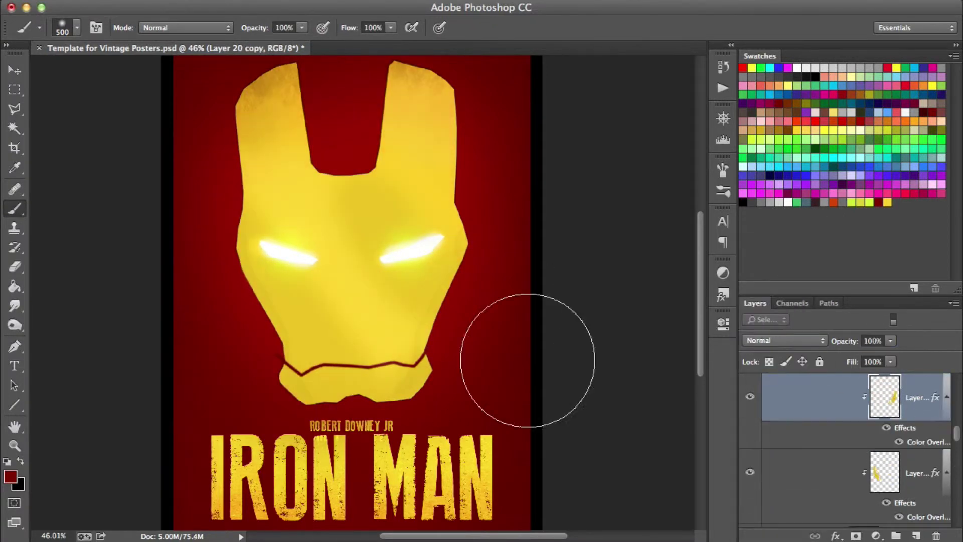
# - Add a Curves brightening and a black-to-white Gradient Map in Luminosity at 37%
pyautogui.moveTo(654, 380); pyautogui.dragTo(654, 386)
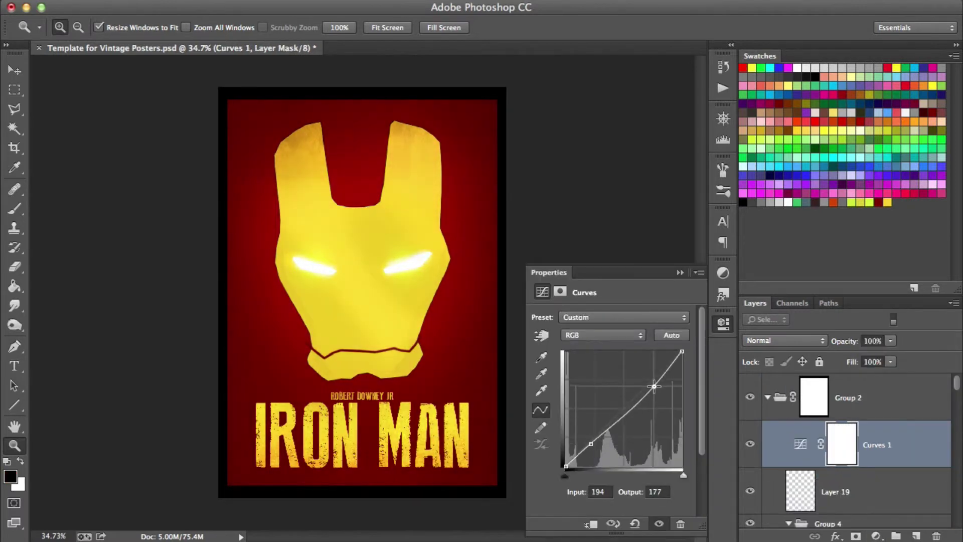
pyautogui.click(876, 536)
pyautogui.click(883, 496)
pyautogui.click(683, 321)
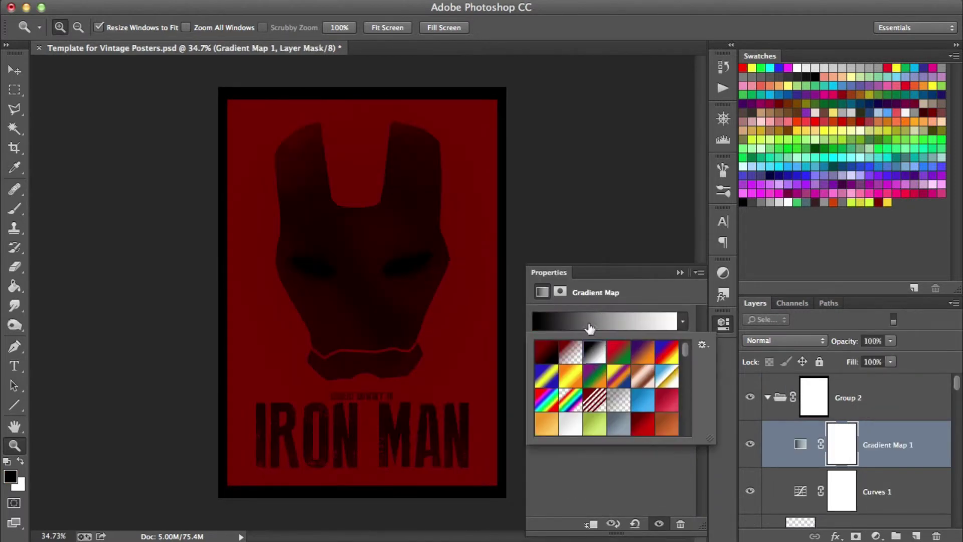
pyautogui.click(784, 340)
pyautogui.click(803, 523)
pyautogui.moveTo(844, 340); pyautogui.dragTo(792, 331)
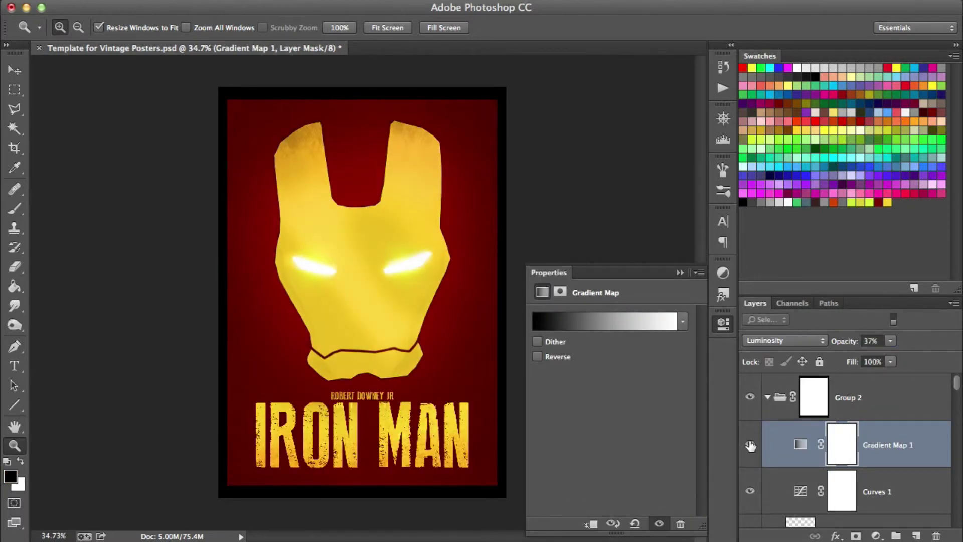
pyautogui.click(371, 285)
pyautogui.keyDown('ctrl'); pyautogui.click(429, 382); pyautogui.keyUp('ctrl')
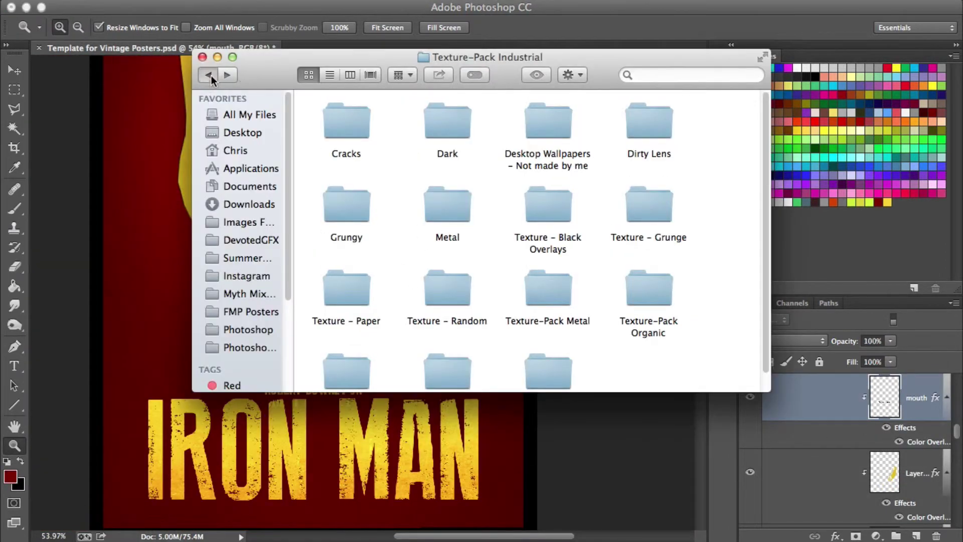
# - Stretch the placed Textura paper texture across the whole poster
pyautogui.click(208, 75)
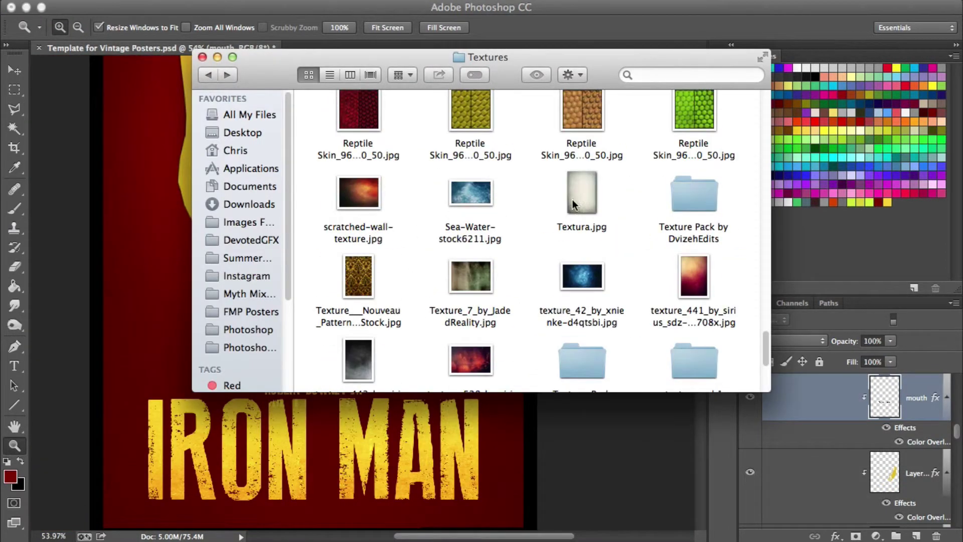
pyautogui.moveTo(571, 200); pyautogui.dragTo(254, 198)
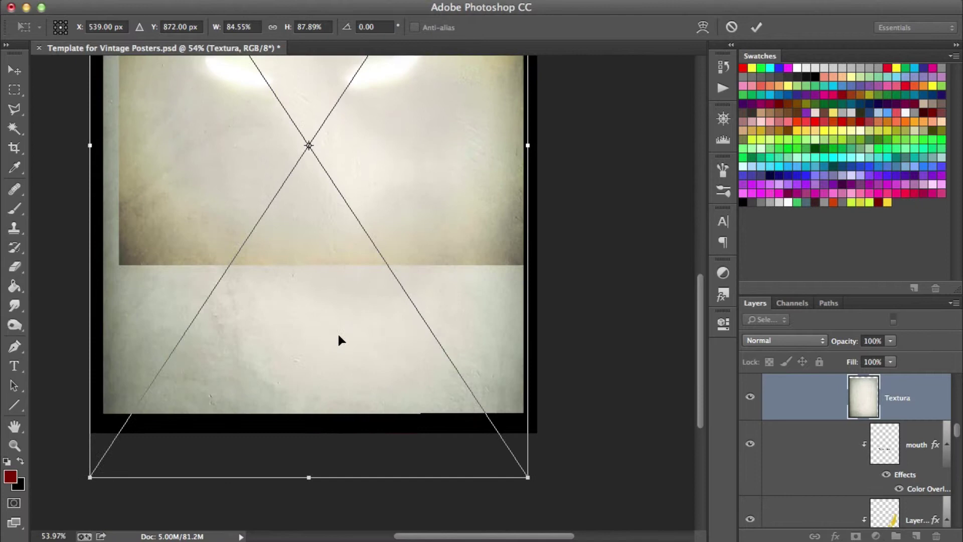
pyautogui.press('Return')
pyautogui.click(784, 341)
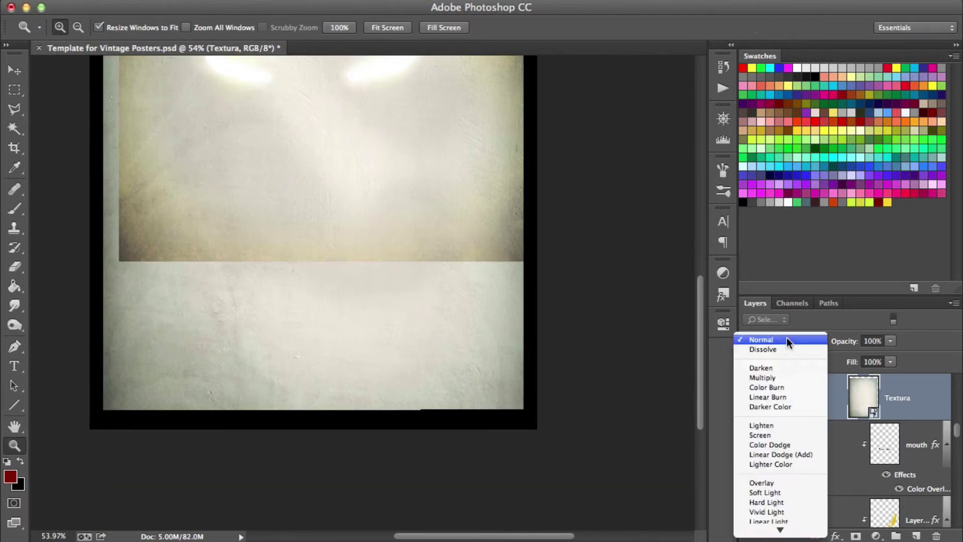
# - Set the Textura texture to Color Burn at 30% opacity and add empty Layer 25
pyautogui.click(767, 483)
pyautogui.scroll(-5, 878, 449)
pyautogui.scroll(5, 756, 460)
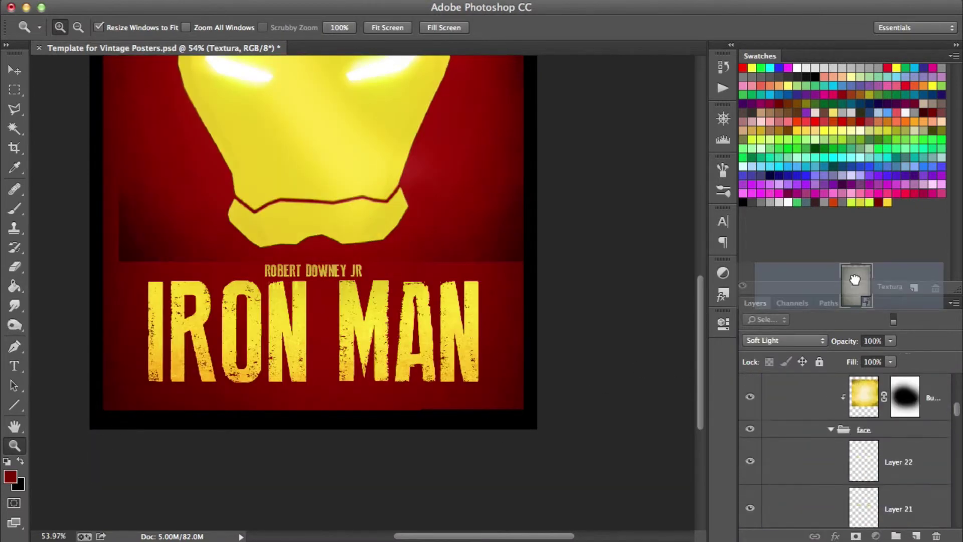
pyautogui.scroll(5, 423, 329)
pyautogui.click(766, 340)
pyautogui.click(766, 331)
pyautogui.click(766, 242)
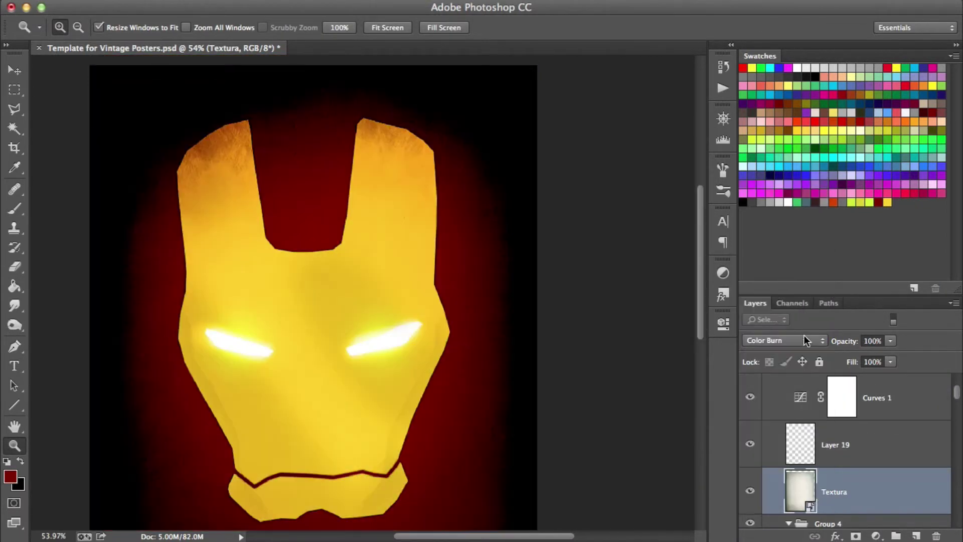
pyautogui.press('3')
pyautogui.hotkey('ctrl', 'shift', 'n')
# - Stamp gold splatter across the red background using large spatter brush presets
pyautogui.press('Return')
pyautogui.press('b')
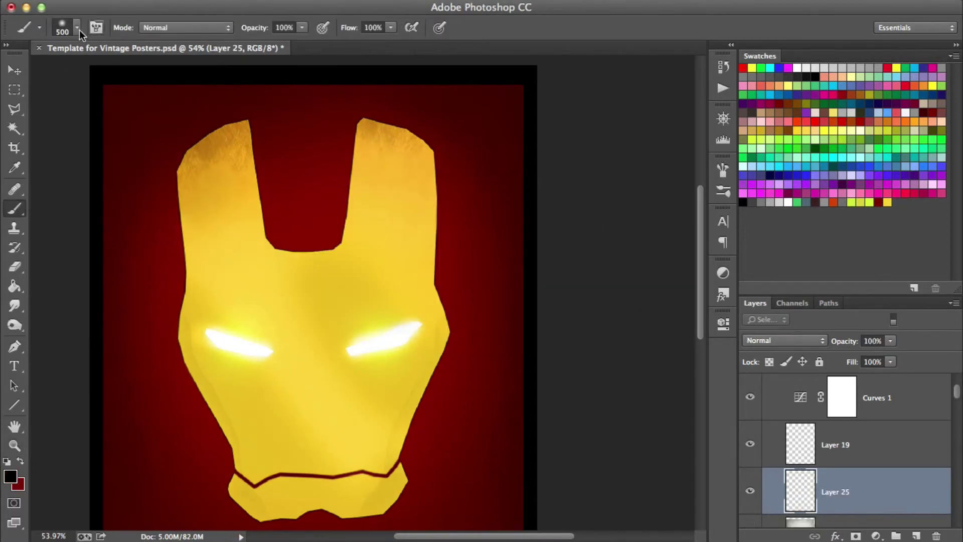
pyautogui.press('x')
pyautogui.click(77, 27)
pyautogui.doubleClick(101, 185)
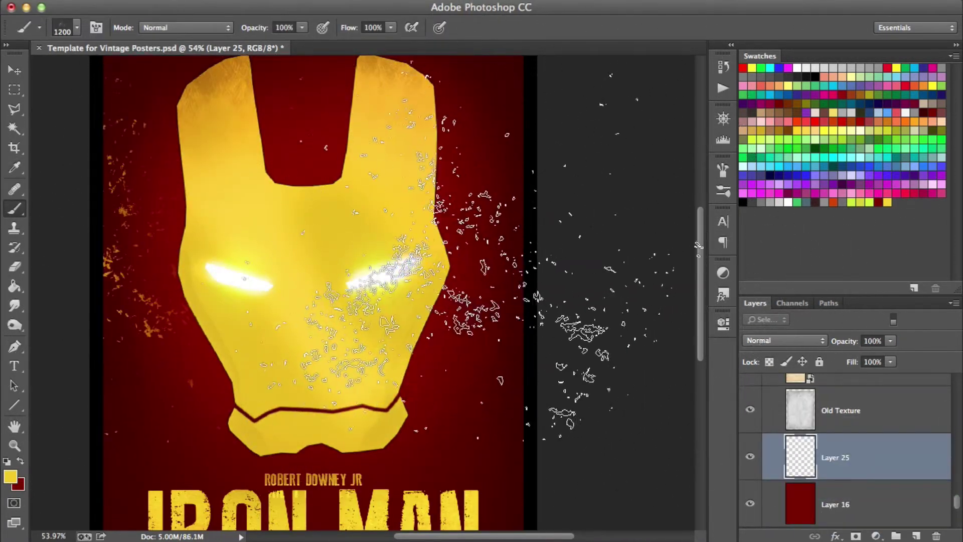
pyautogui.click(516, 291)
pyautogui.click(77, 28)
pyautogui.click(220, 9)
pyautogui.click(281, 216)
# - Pick a smaller spatter brush and set the splatter layer to Soft Light at 61%
pyautogui.press('[')
pyautogui.press('[')
pyautogui.press('[')
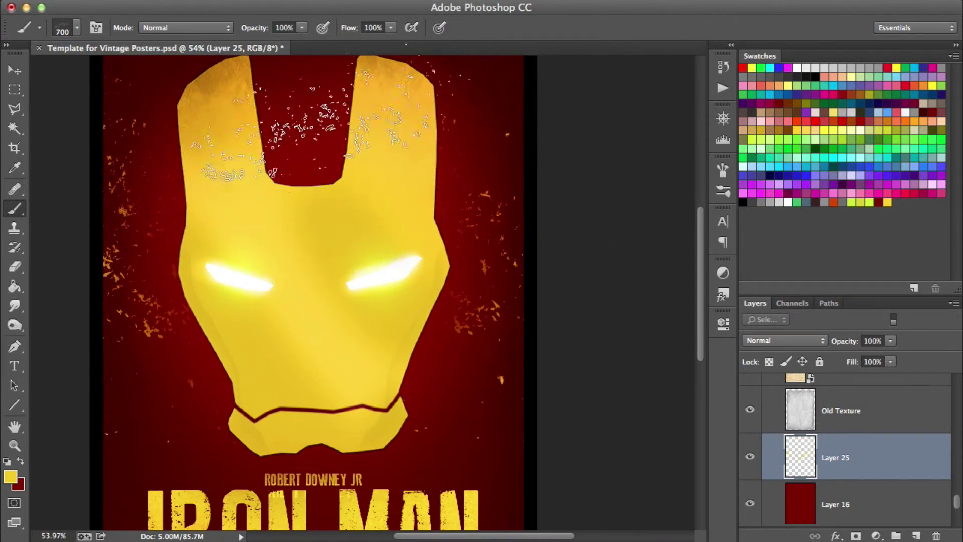
pyautogui.scroll(-3, 398, 276)
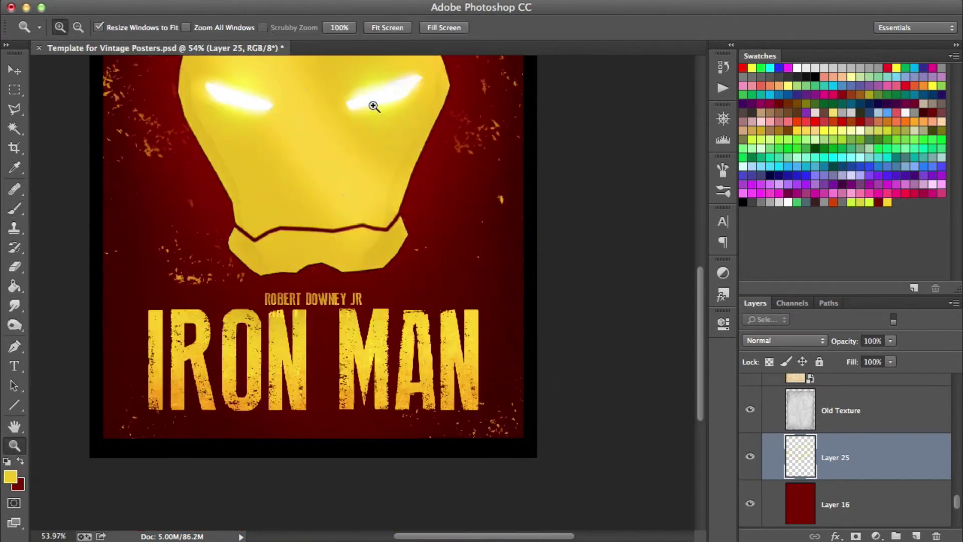
pyautogui.moveTo(372, 101); pyautogui.dragTo(140, 166)
pyautogui.click(77, 28)
pyautogui.doubleClick(72, 147)
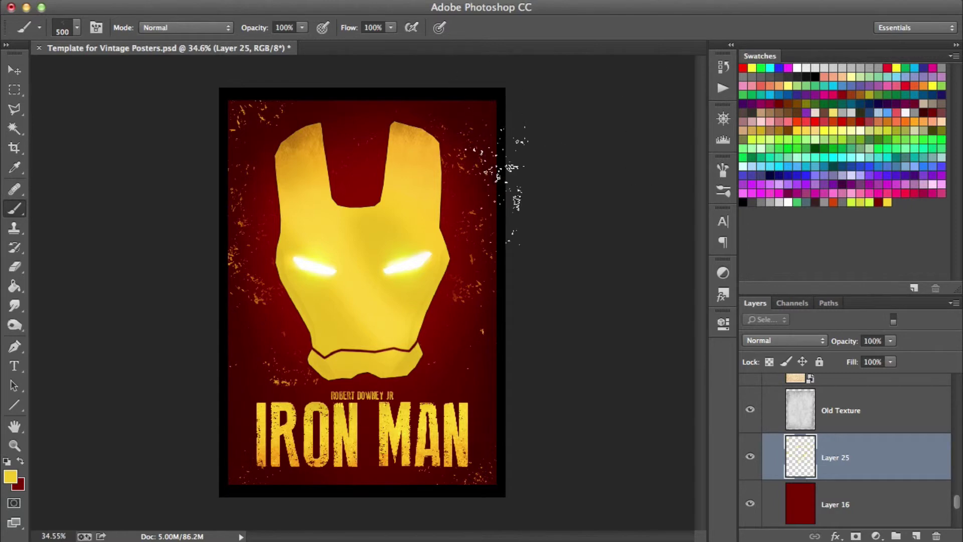
pyautogui.click(784, 340)
pyautogui.click(763, 492)
pyautogui.moveTo(838, 341); pyautogui.dragTo(817, 342)
# - Zoom into the poster and move Layer 26 just below the mouth layer
pyautogui.press('z')
pyautogui.keyDown('alt'); pyautogui.click(429, 283); pyautogui.keyUp('alt')
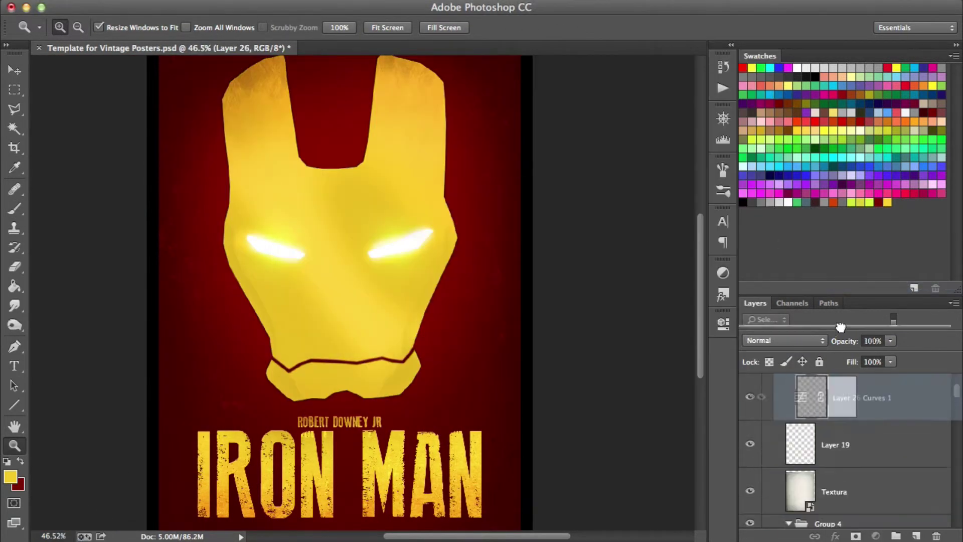
pyautogui.moveTo(841, 327); pyautogui.dragTo(841, 331)
pyautogui.press('b')
pyautogui.press(']')
pyautogui.press(']')
pyautogui.press(']')
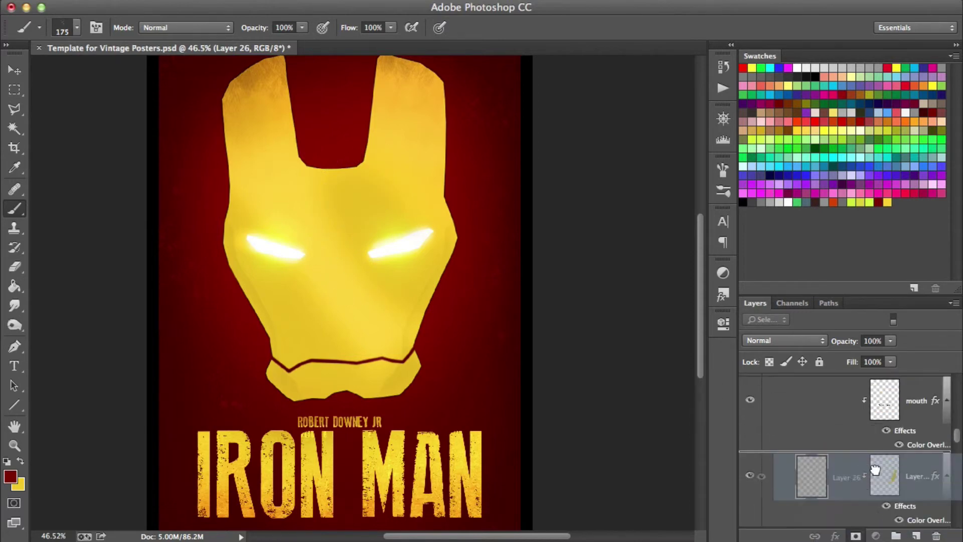
pyautogui.moveTo(819, 467); pyautogui.dragTo(945, 439)
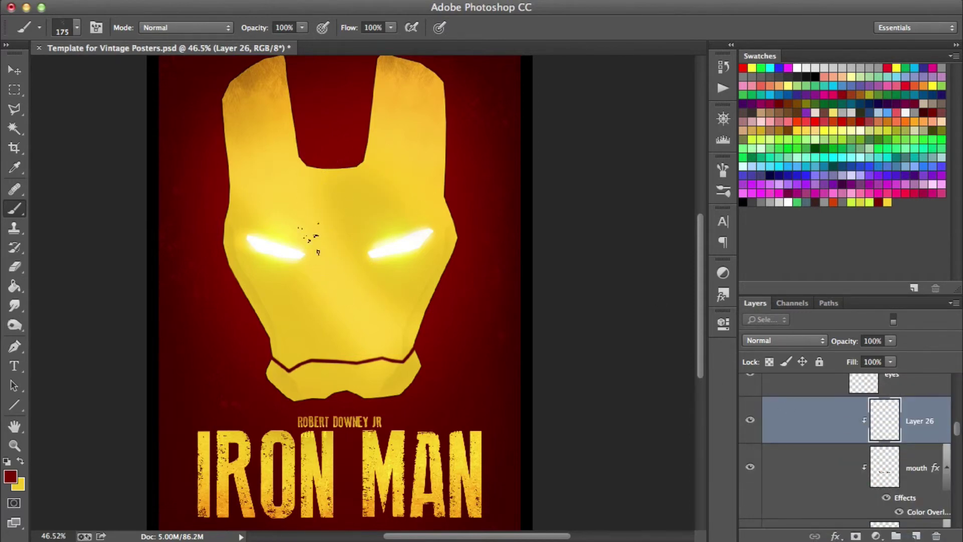
# - Stamp dark grunge specks on the faceplate with a large grunge brush, blended in Soft Light
pyautogui.click(77, 28)
pyautogui.doubleClick(80, 170)
pyautogui.click(77, 27)
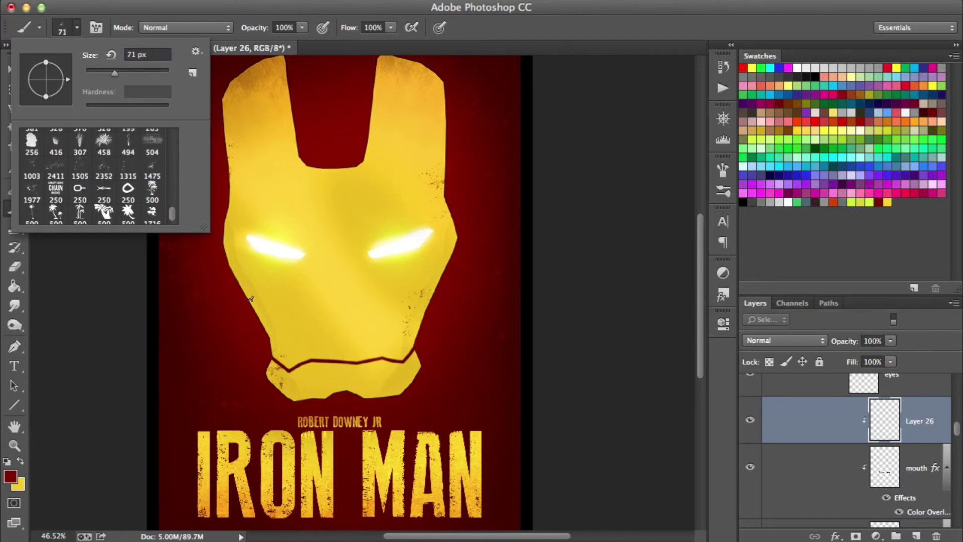
pyautogui.doubleClick(80, 193)
pyautogui.click(239, 274)
pyautogui.click(784, 341)
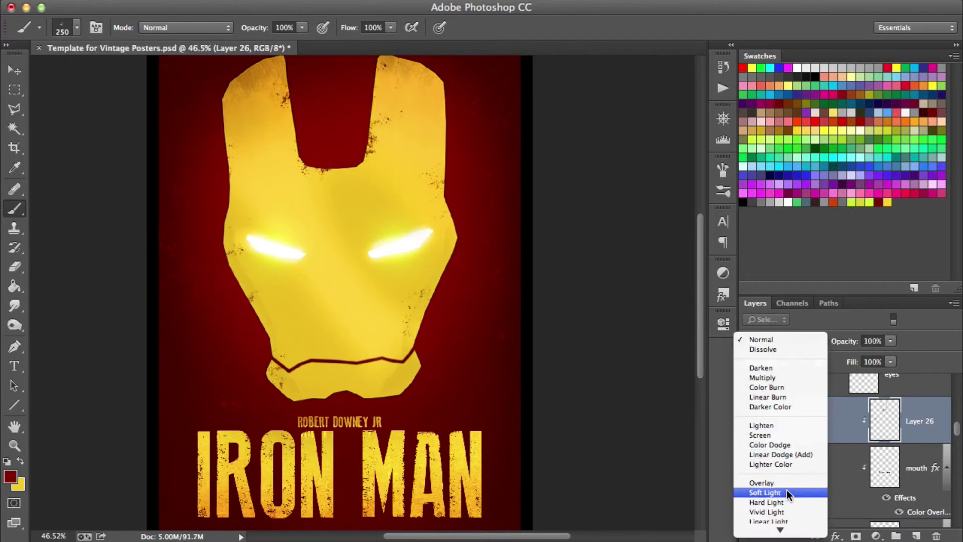
pyautogui.click(763, 490)
# - Zoom in on the lower faceplate and toggle a title text layer's visibility to compare
pyautogui.press('z')
pyautogui.click(331, 431)
pyautogui.scroll(-3, 874, 476)
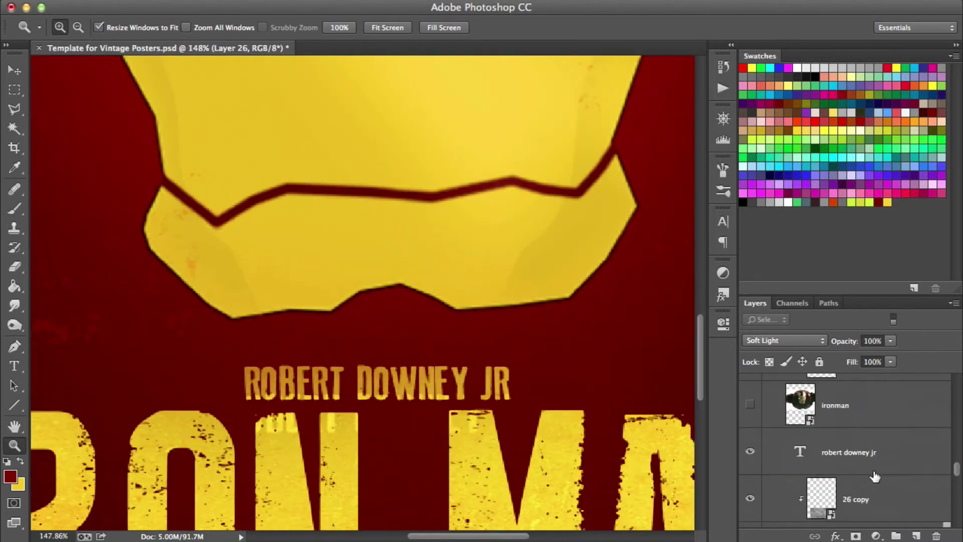
pyautogui.click(751, 426)
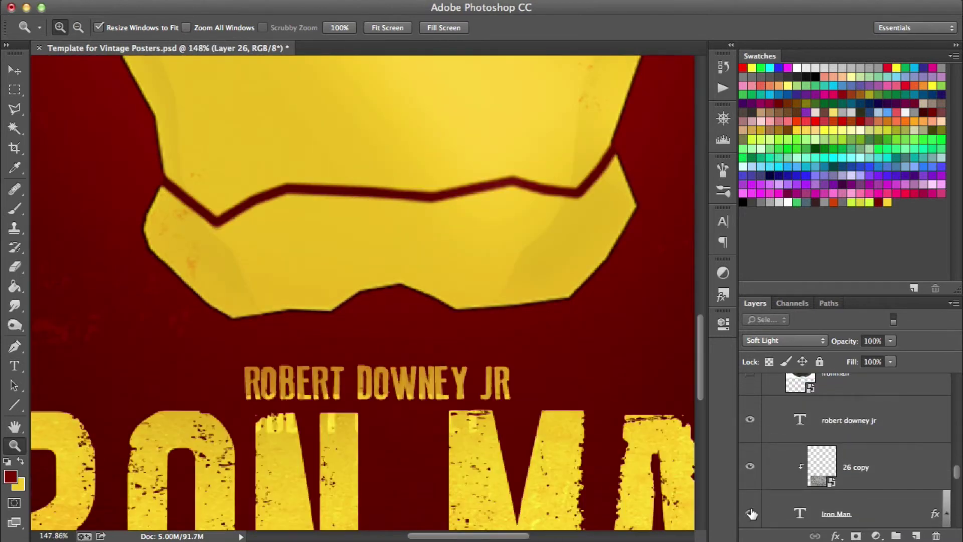
pyautogui.click(344, 430)
pyautogui.click(853, 458)
pyautogui.scroll(5, 824, 443)
pyautogui.scroll(-3, 824, 443)
# - Check the Textura texture layer and Layer 23, then view the whole finished poster
pyautogui.click(852, 444)
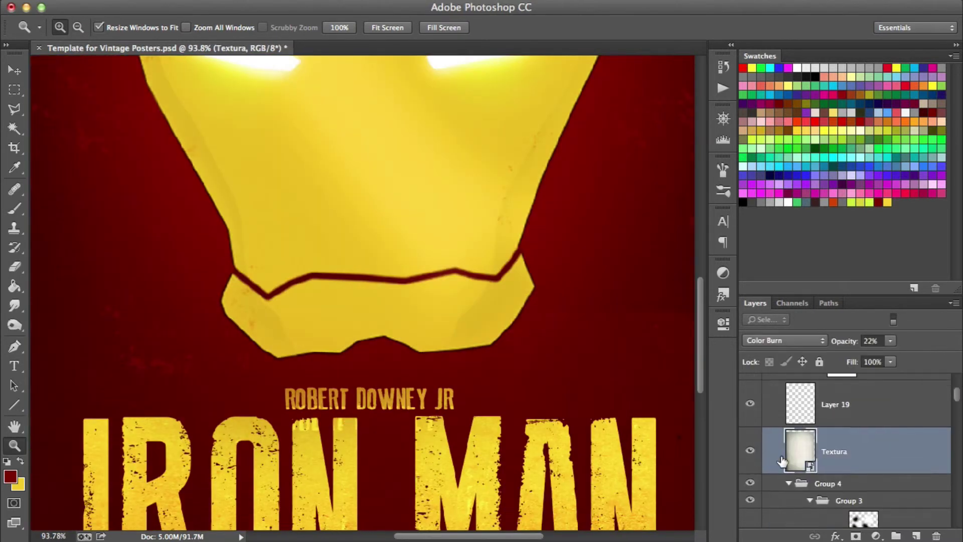
pyautogui.scroll(-3, 828, 451)
pyautogui.click(752, 406)
pyautogui.click(793, 407)
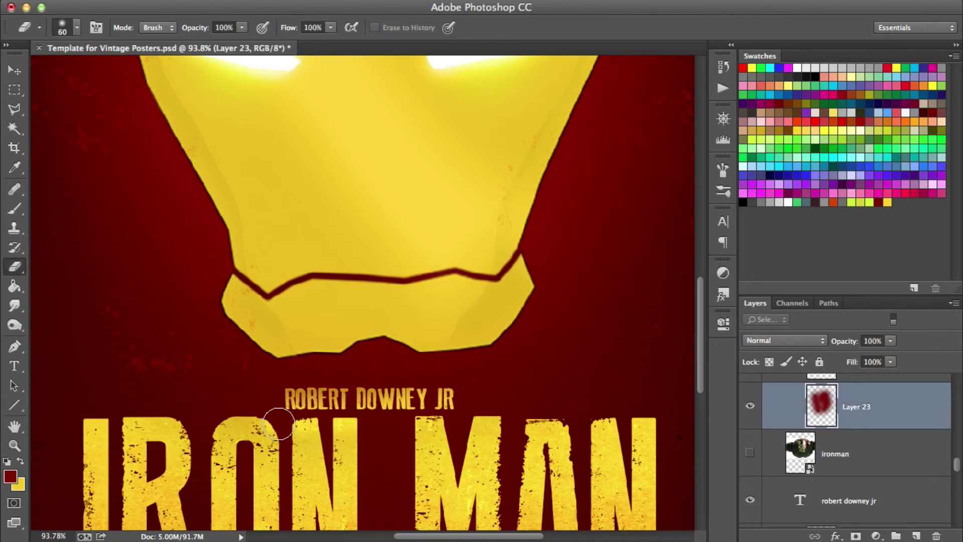
pyautogui.keyDown('alt'); pyautogui.click(457, 382); pyautogui.keyUp('alt')
pyautogui.scroll(1, 752, 397)
pyautogui.scroll(1, 457, 383)
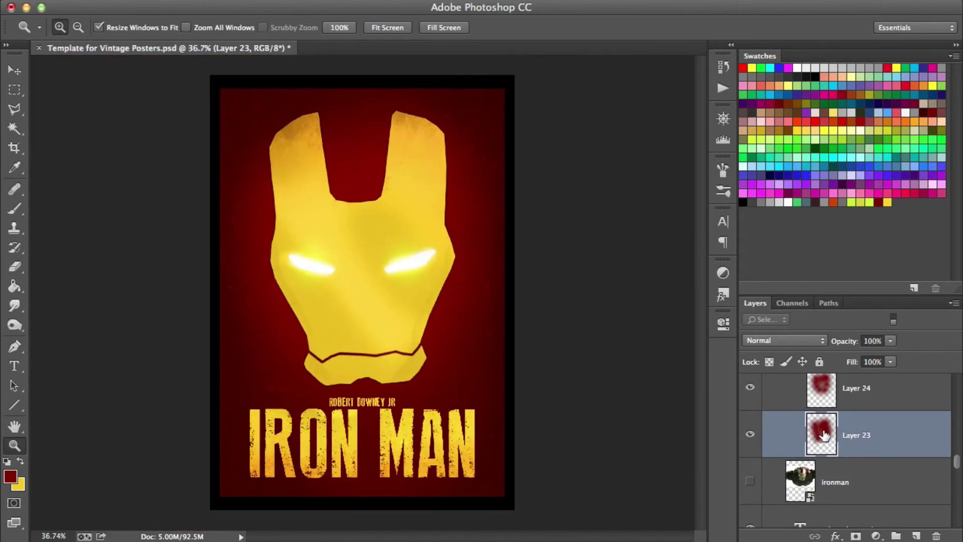
pyautogui.scroll(3, 828, 441)
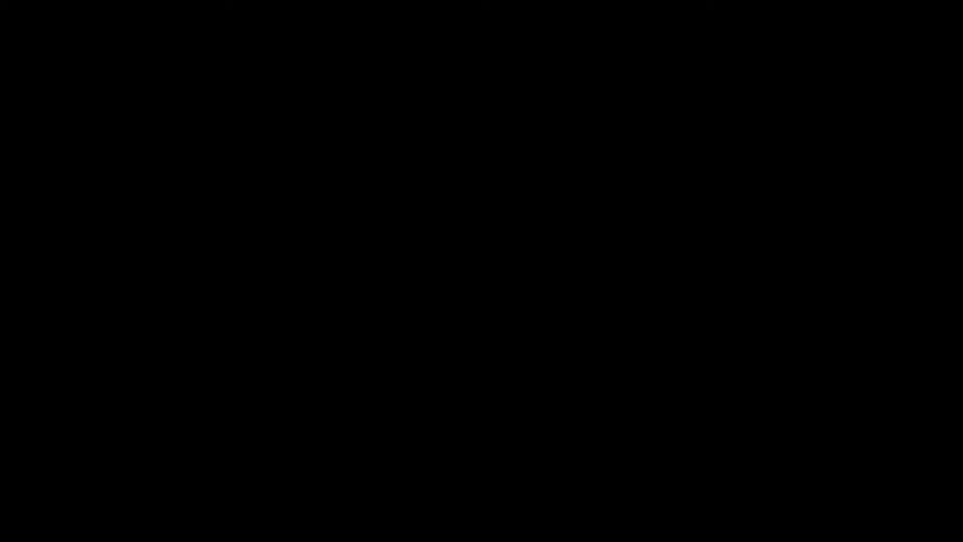